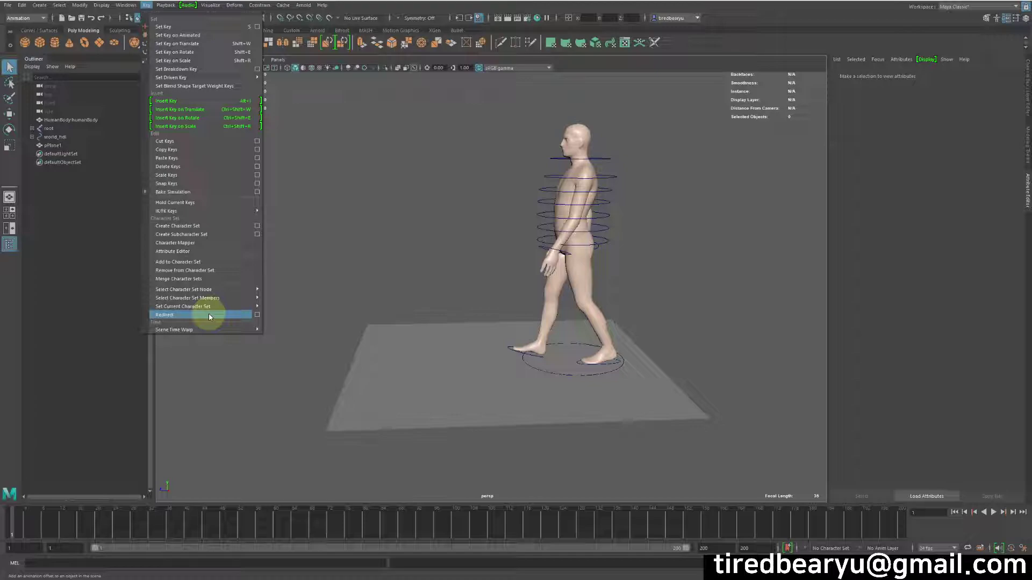
Step: Detach the Key commands as a floating window over the upper part of the viewport
click(153, 12)
drag(158, 6, 712, 62)
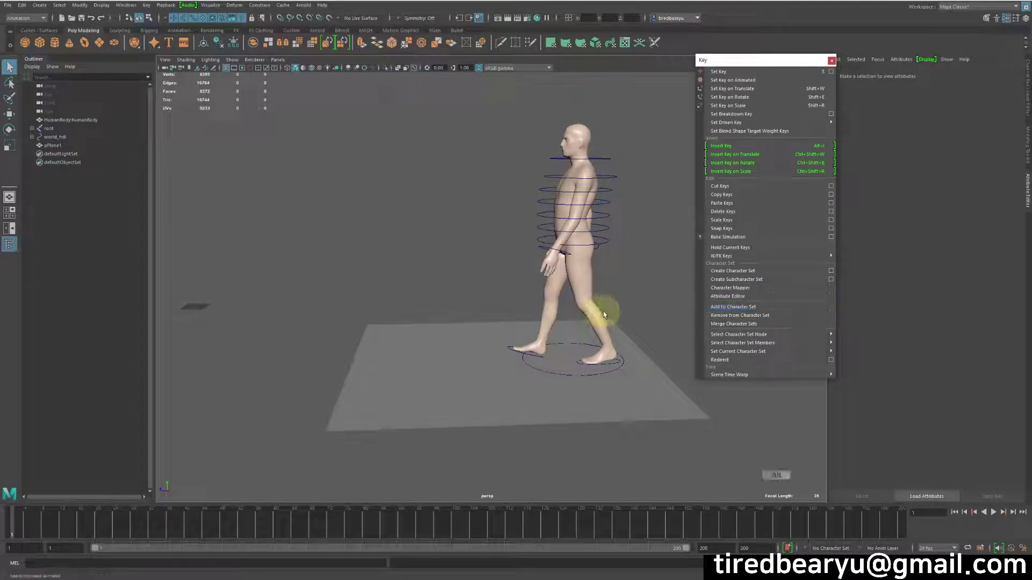
Step: Examine the character's walk from several angles by scrubbing the opening frames of the animation
alt+right_drag(603, 311, 593, 190)
alt+middle_drag(584, 311, 574, 302)
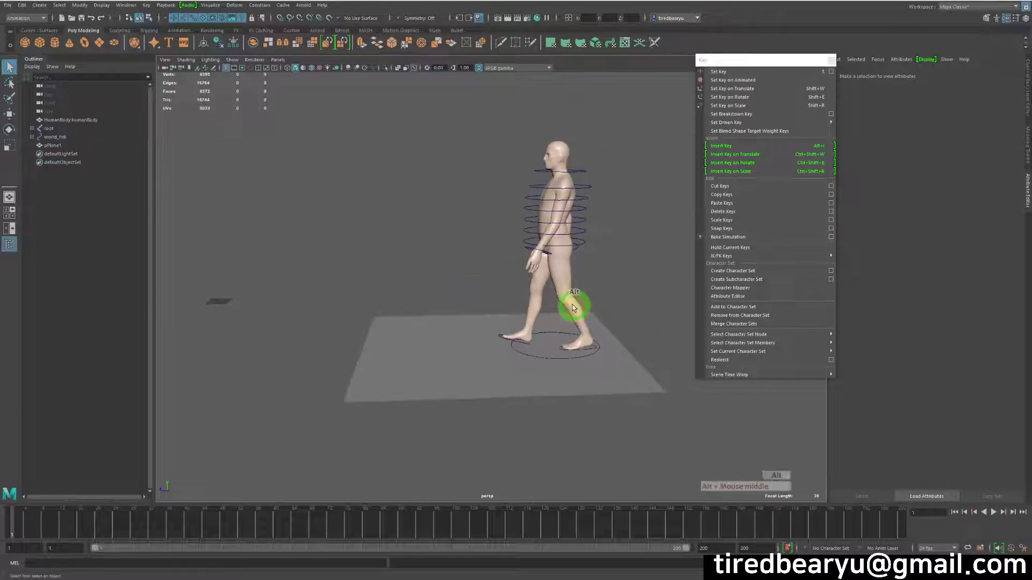
alt+drag(573, 303, 546, 298)
alt+right_drag(546, 297, 602, 317)
alt+middle_drag(602, 317, 600, 326)
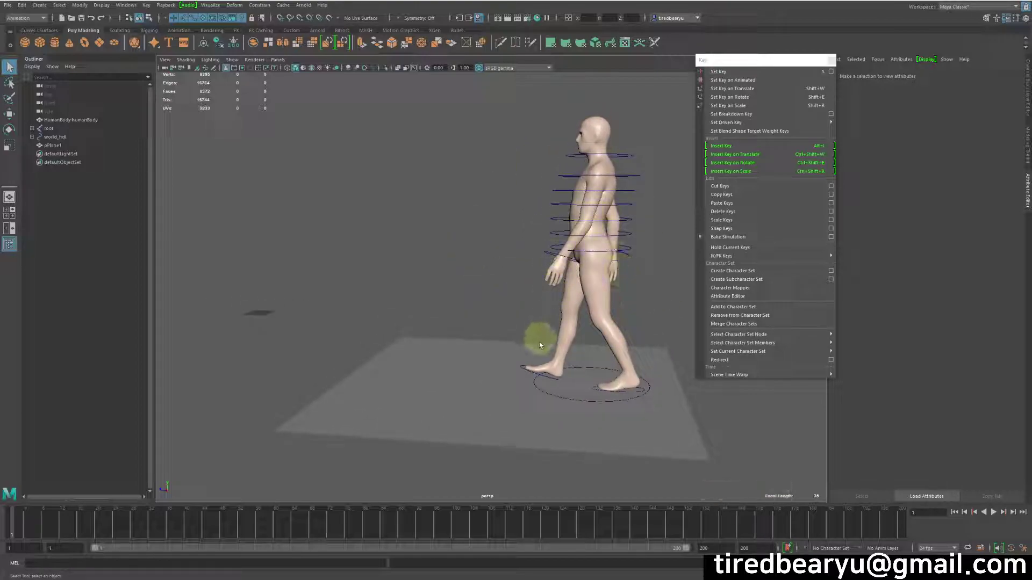
alt+right_drag(569, 399, 492, 385)
drag(51, 520, 11, 535)
alt+drag(555, 234, 560, 233)
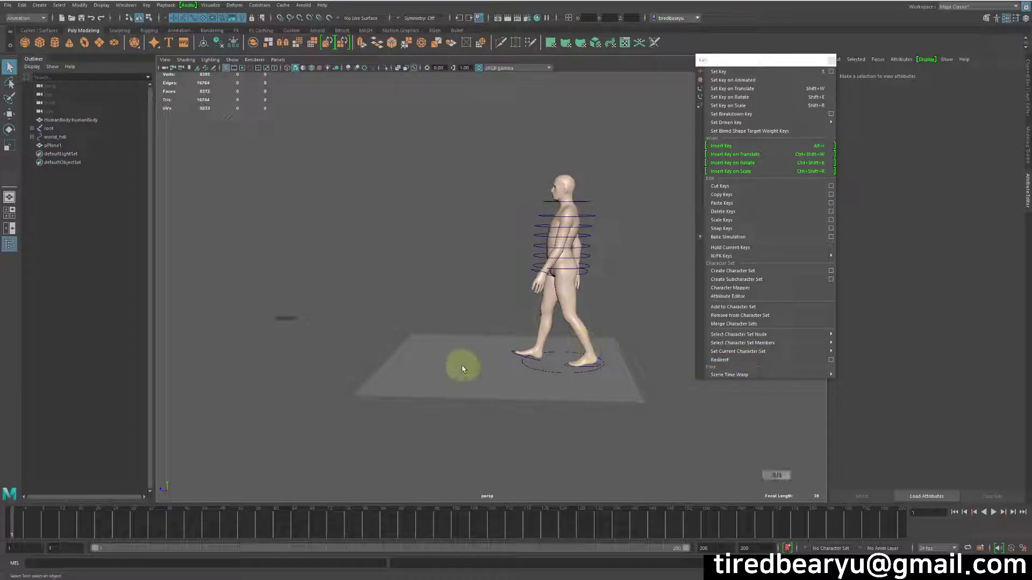
alt+right_drag(460, 364, 556, 347)
alt+drag(555, 348, 564, 362)
alt+right_drag(565, 362, 541, 364)
drag(17, 514, 11, 537)
alt+middle_drag(404, 354, 385, 330)
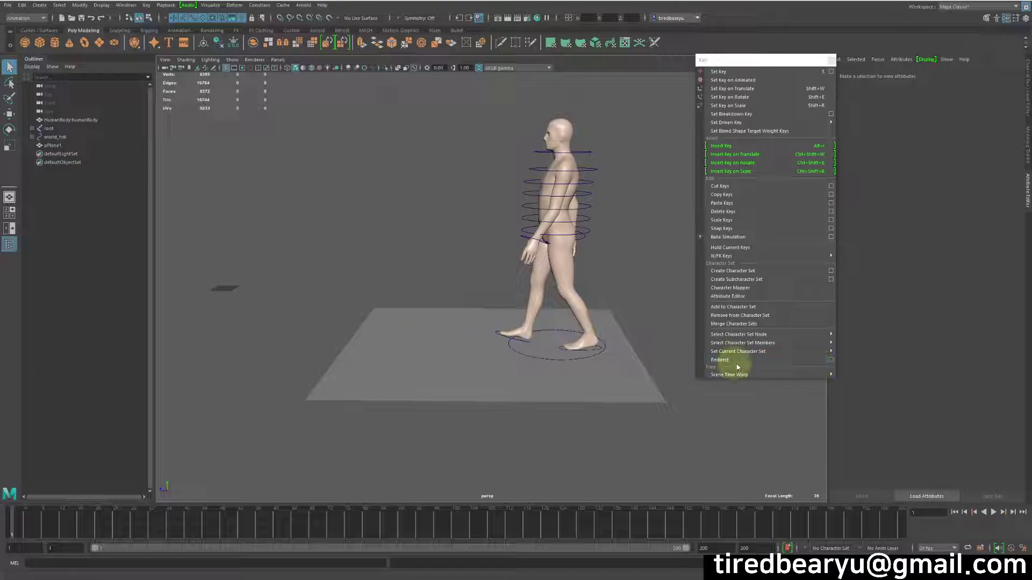
Step: Select the world_hdl control around the character's feet and scrub the walk to frame 20
click(549, 358)
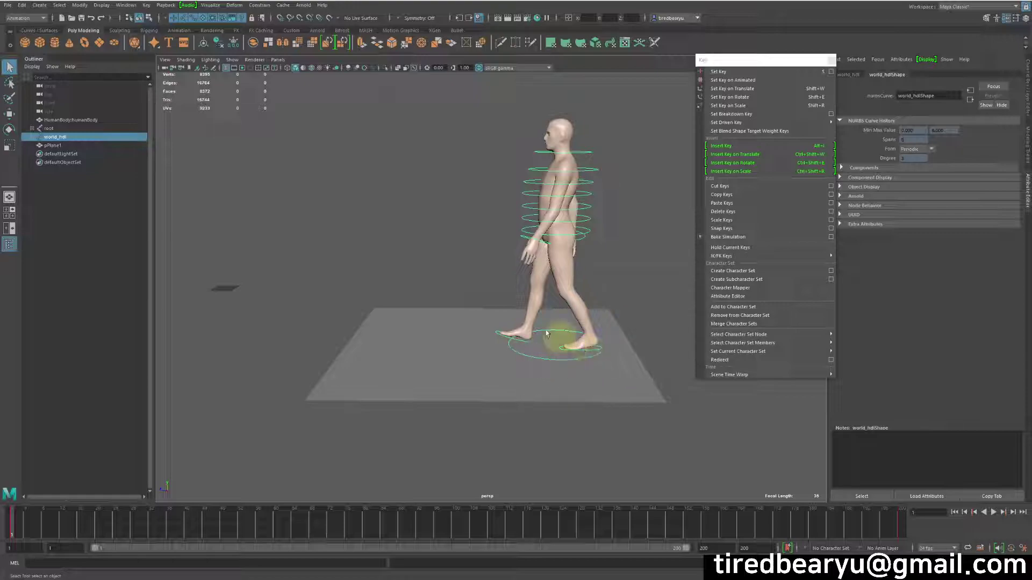
drag(23, 525, 87, 552)
alt+middle_drag(413, 391, 472, 385)
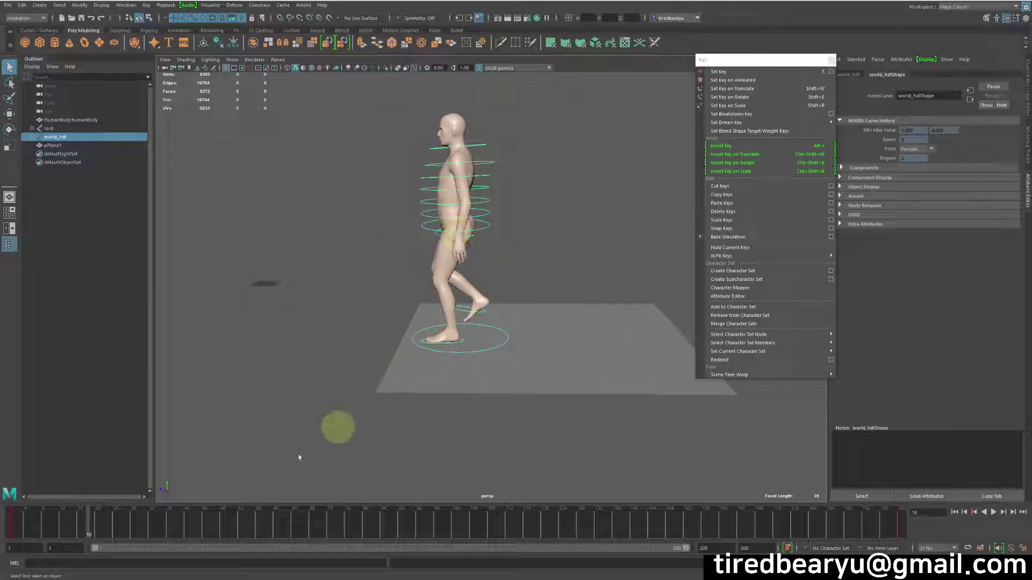
drag(99, 529, 97, 554)
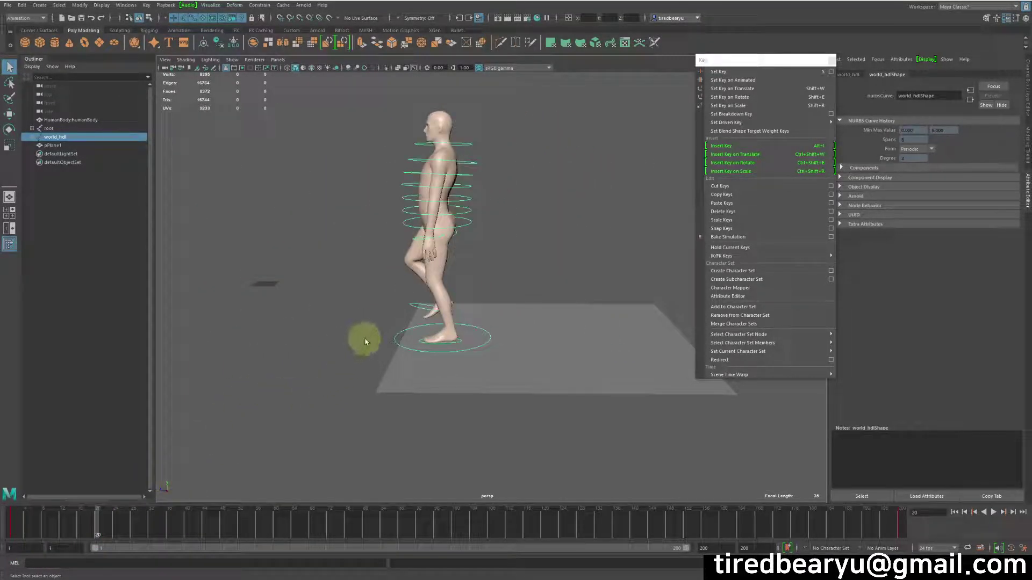
Step: Try to move the world_hdl control at frame 20 and undo the attempt
key(w)
click(392, 329)
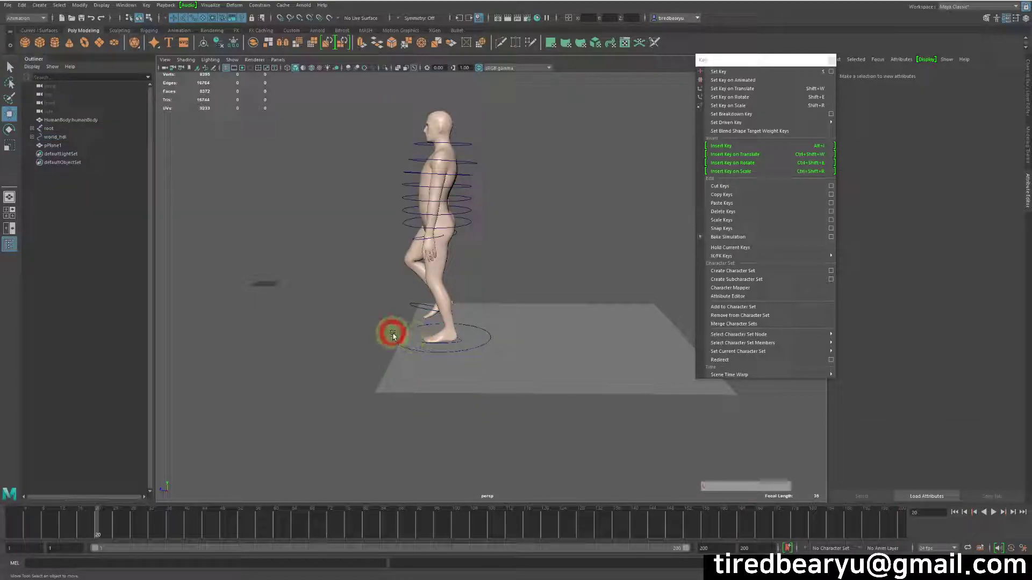
middle_drag(557, 400, 456, 413)
key(ctrl+z)
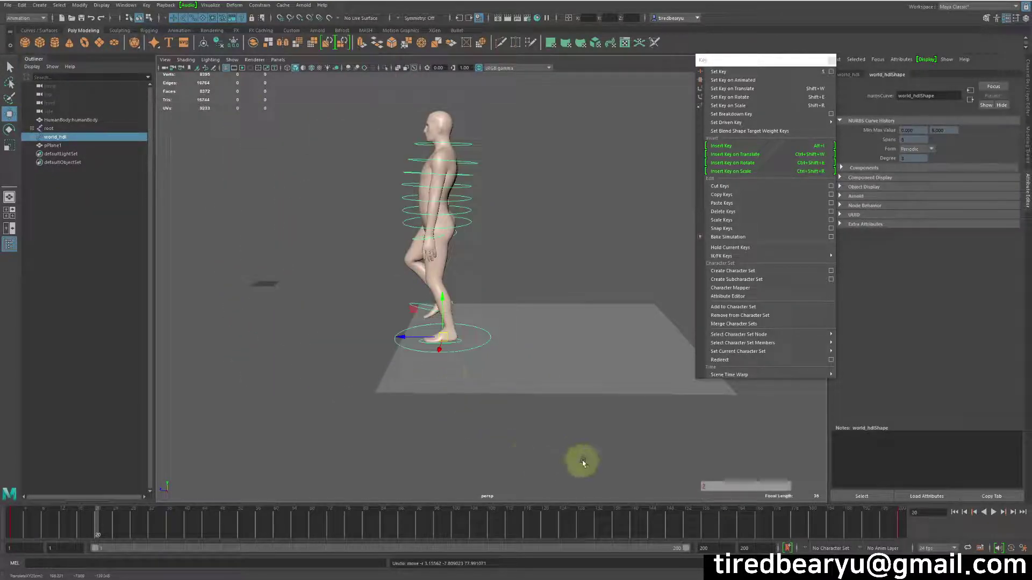
Step: Review the walk from frame 1 with the world_hdl control selected
alt+right_drag(556, 436, 442, 248)
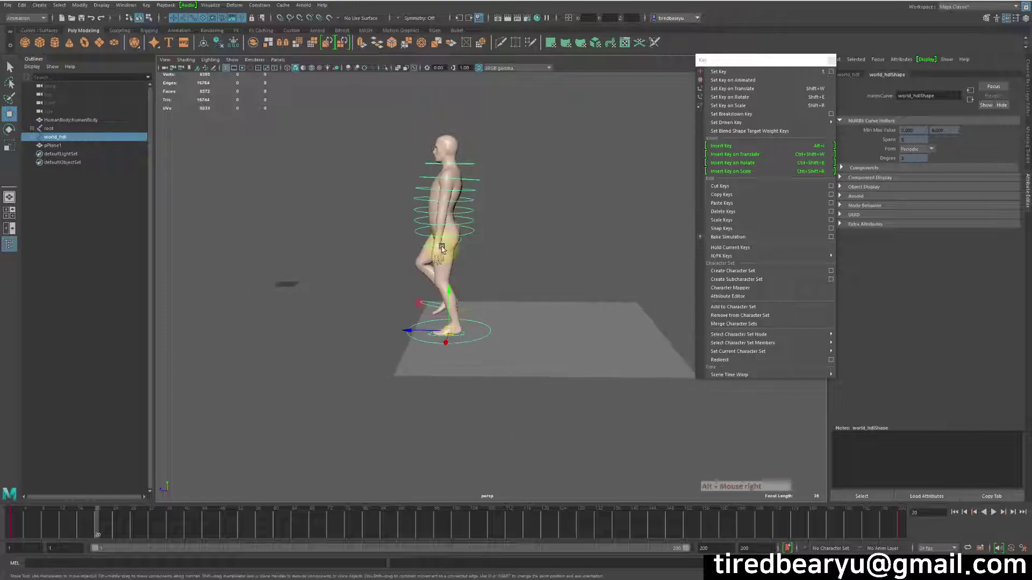
mouse_move(16, 537)
mouse_down()
mouse_move(172, 537)
mouse_move(499, 567)
mouse_move(11, 535)
mouse_move(42, 529)
mouse_move(158, 548)
mouse_move(1, 538)
mouse_up()
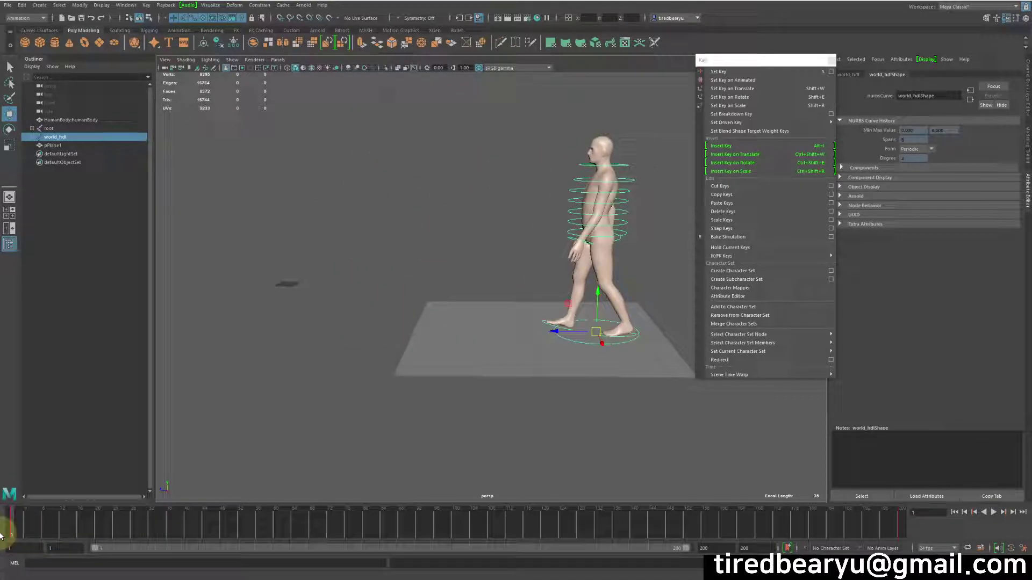
mouse_move(72, 528)
mouse_down()
mouse_move(230, 560)
mouse_move(19, 560)
mouse_up()
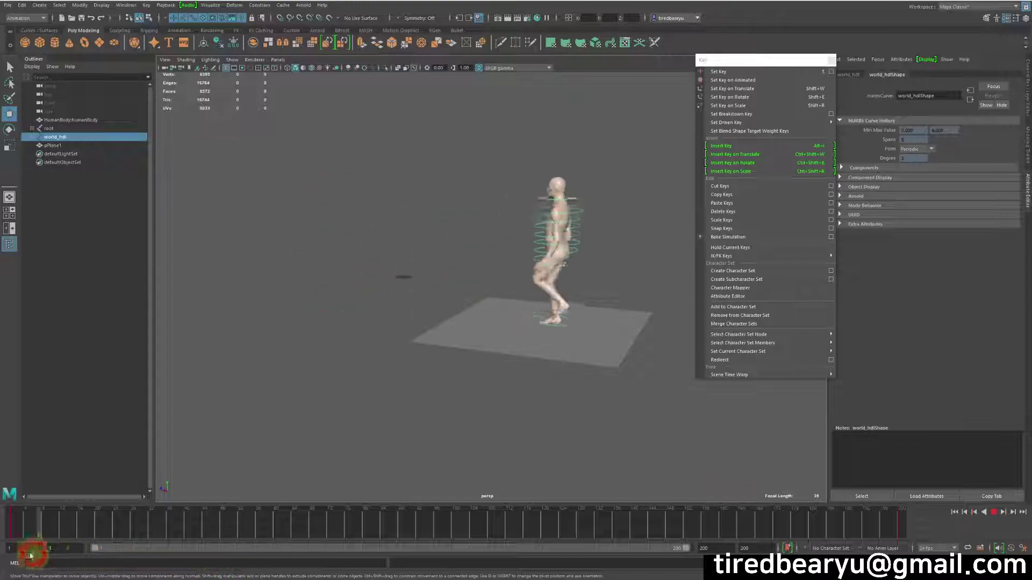
alt+right_drag(350, 438, 506, 438)
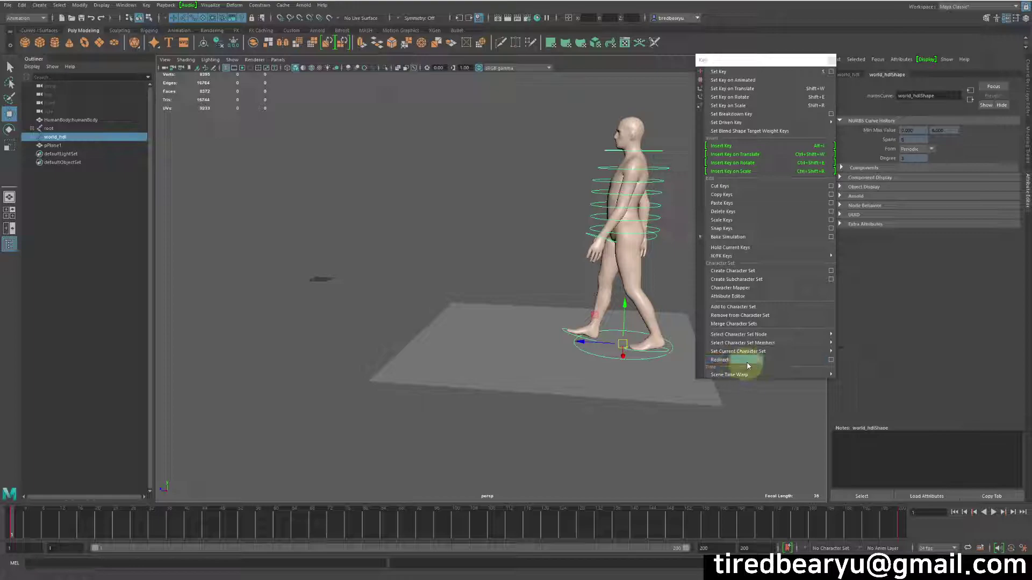
mouse_move(753, 352)
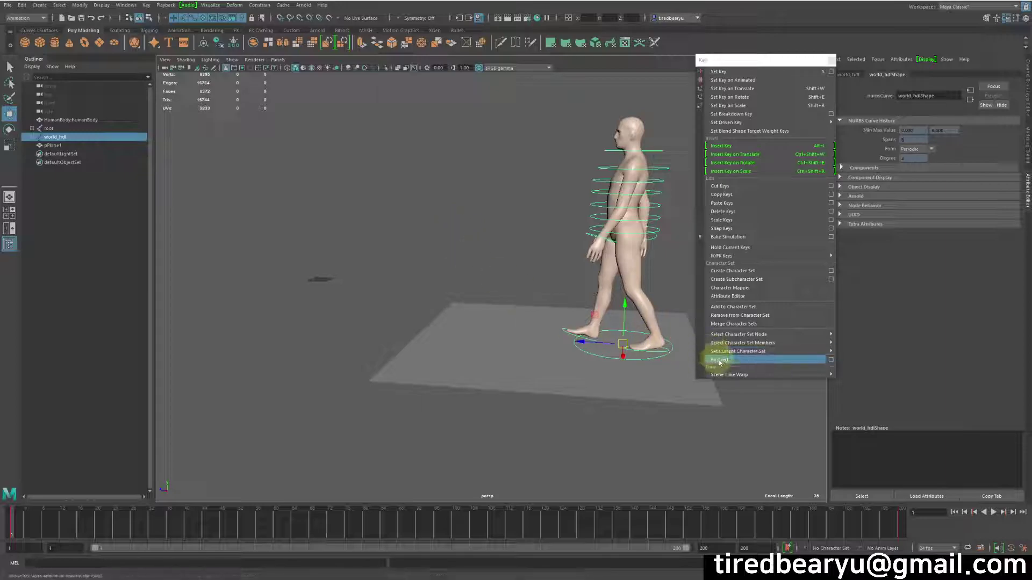
mouse_move(12, 529)
mouse_down()
mouse_move(87, 538)
mouse_move(1, 545)
mouse_up()
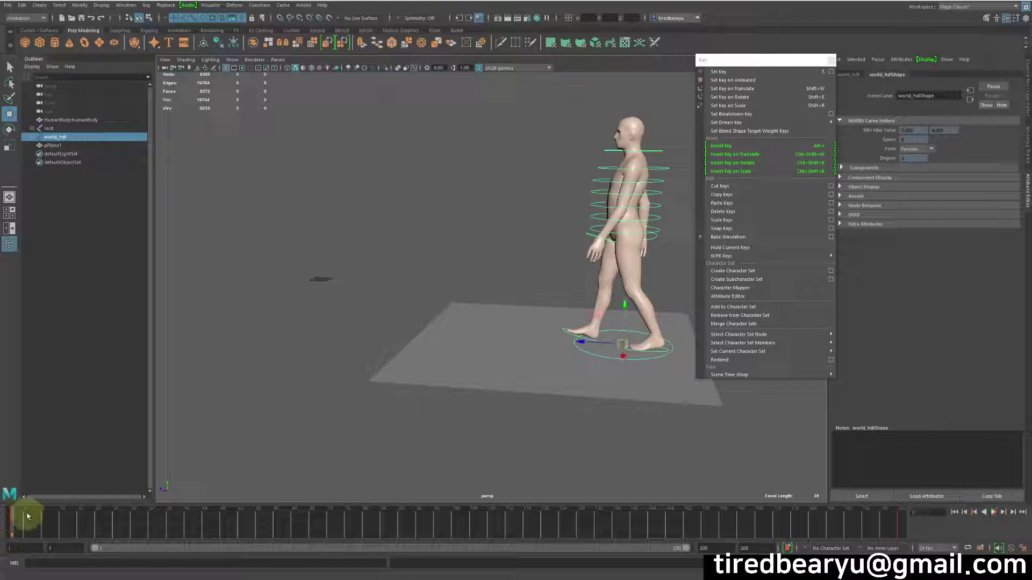
alt+drag(398, 433, 403, 437)
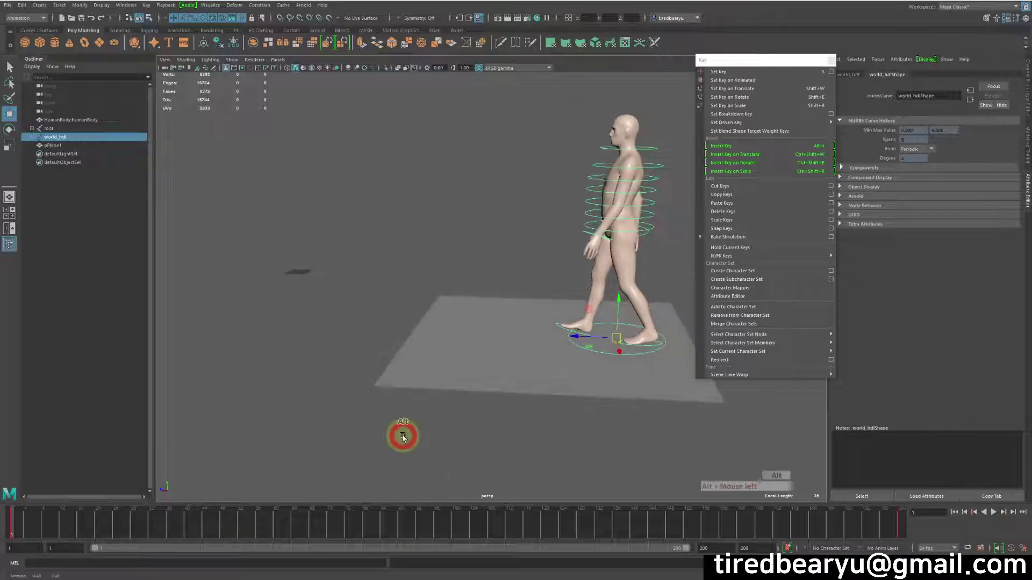
Step: Set the current time to frame 32, checking the foot contact with the ground on the surrounding frames
mouse_move(148, 533)
mouse_down()
mouse_move(219, 527)
mouse_move(156, 549)
mouse_up()
alt+middle_drag(350, 419, 463, 404)
alt+right_drag(463, 404, 476, 381)
alt+drag(475, 381, 451, 420)
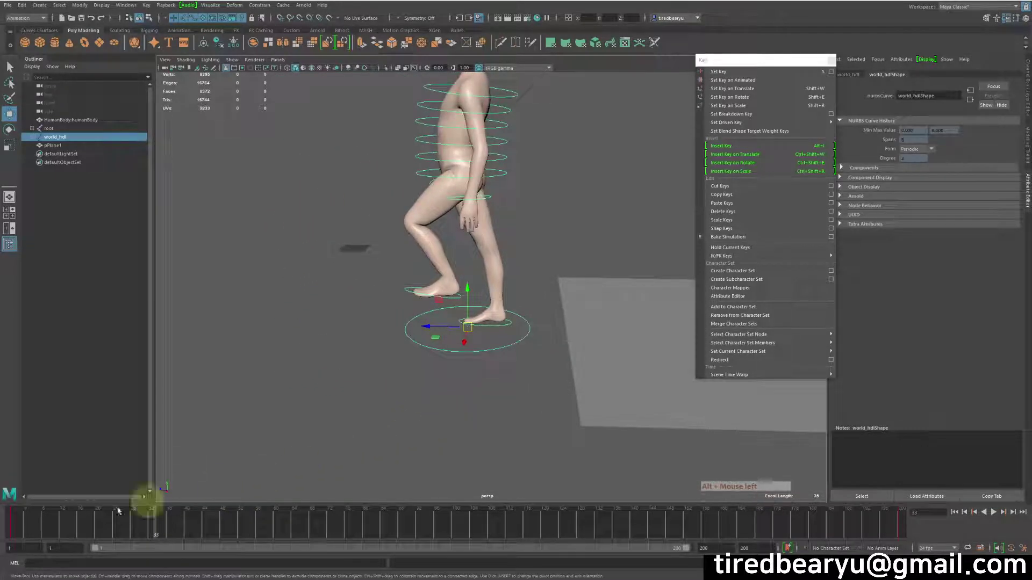
drag(150, 530, 138, 534)
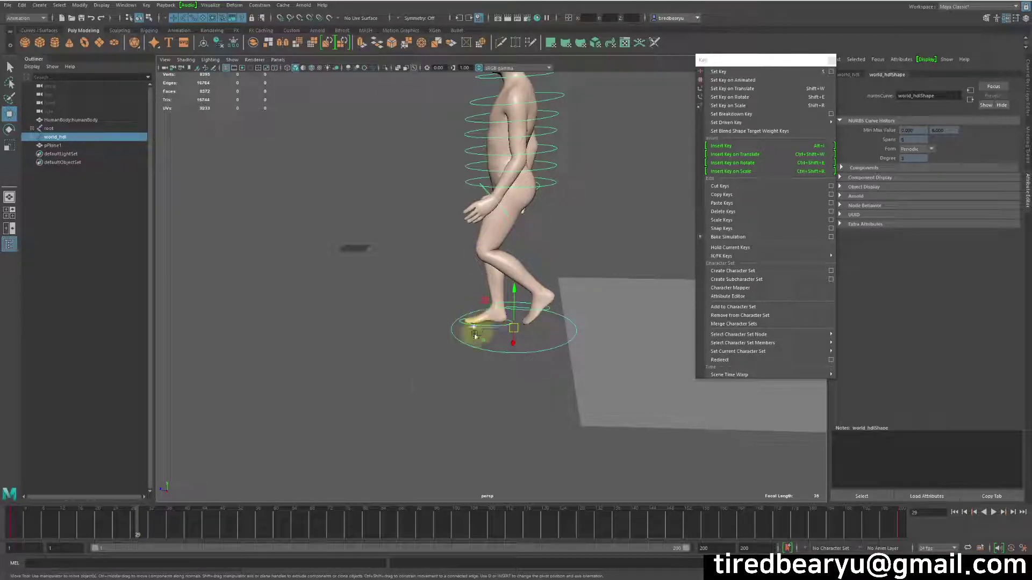
drag(138, 522, 150, 543)
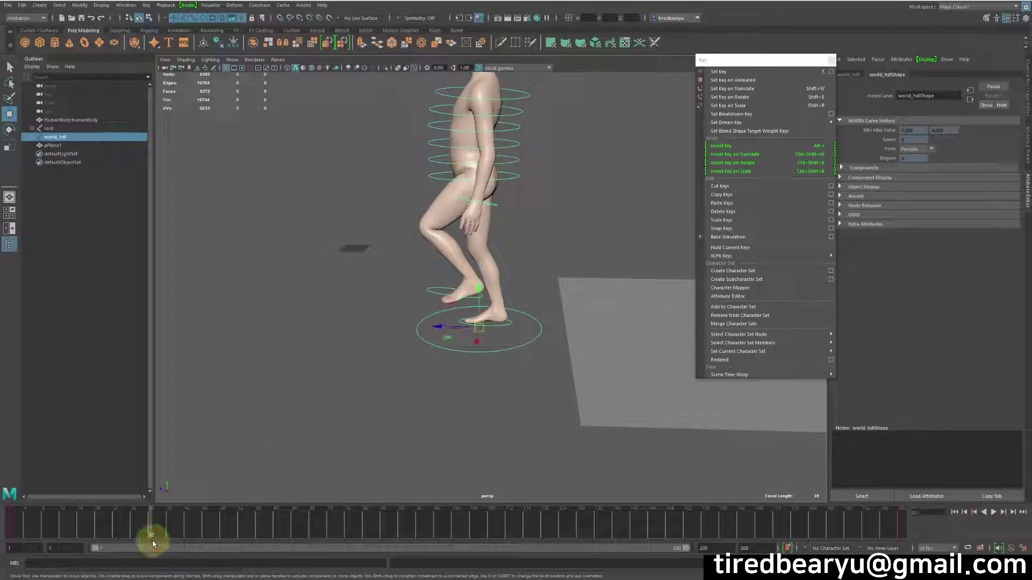
Step: Apply Redirect to the world_hdl control at frame 32
click(502, 367)
drag(517, 352, 515, 408)
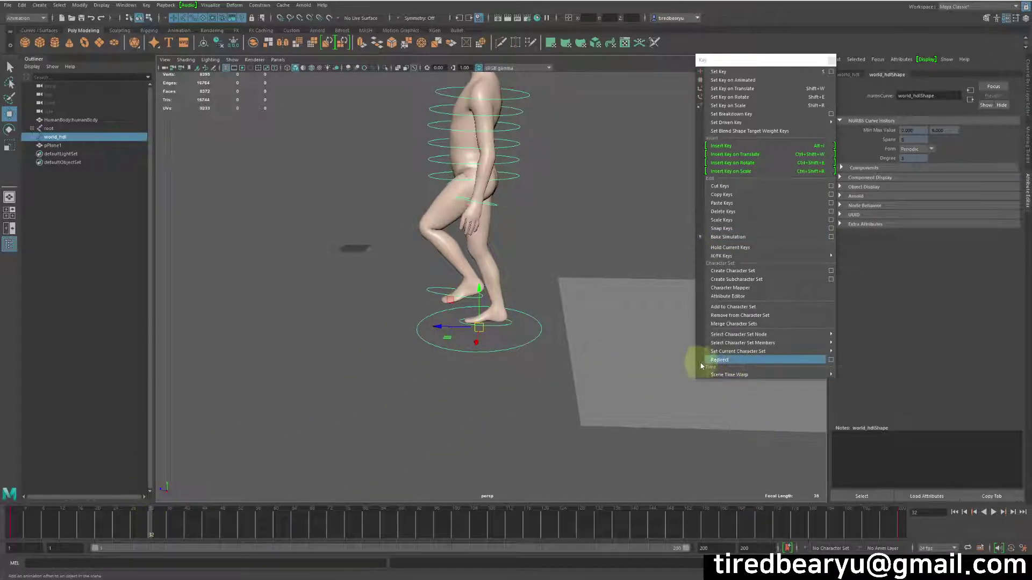
click(736, 364)
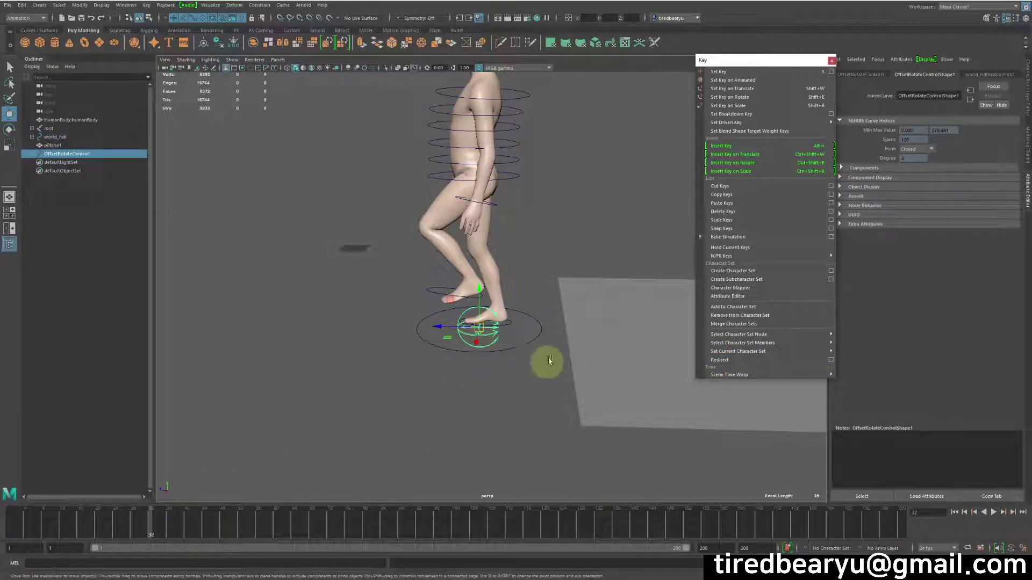
Step: Examine the redirection types in the Character Redirection Options, and close the dialog without applying anything
key(q)
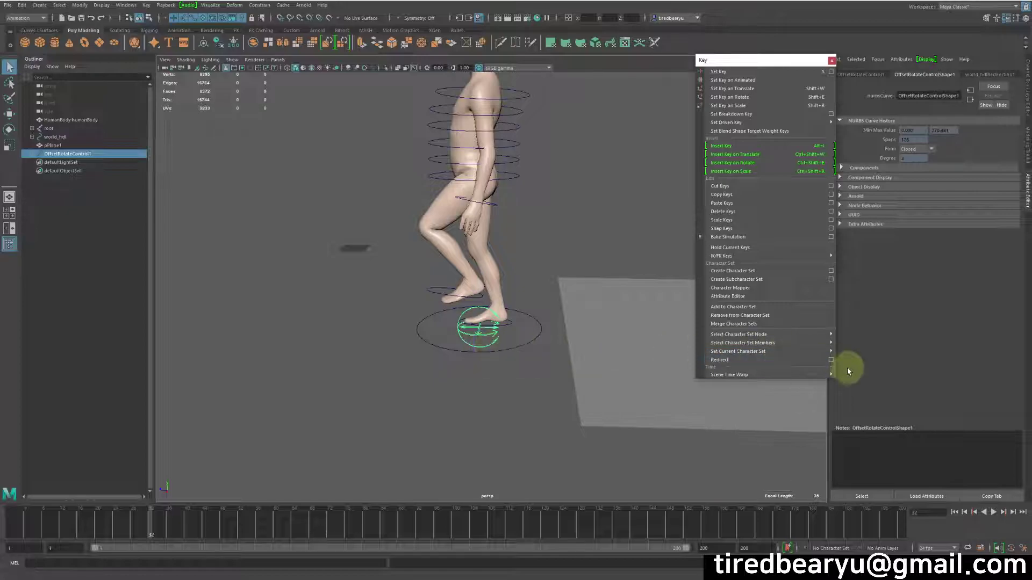
click(832, 360)
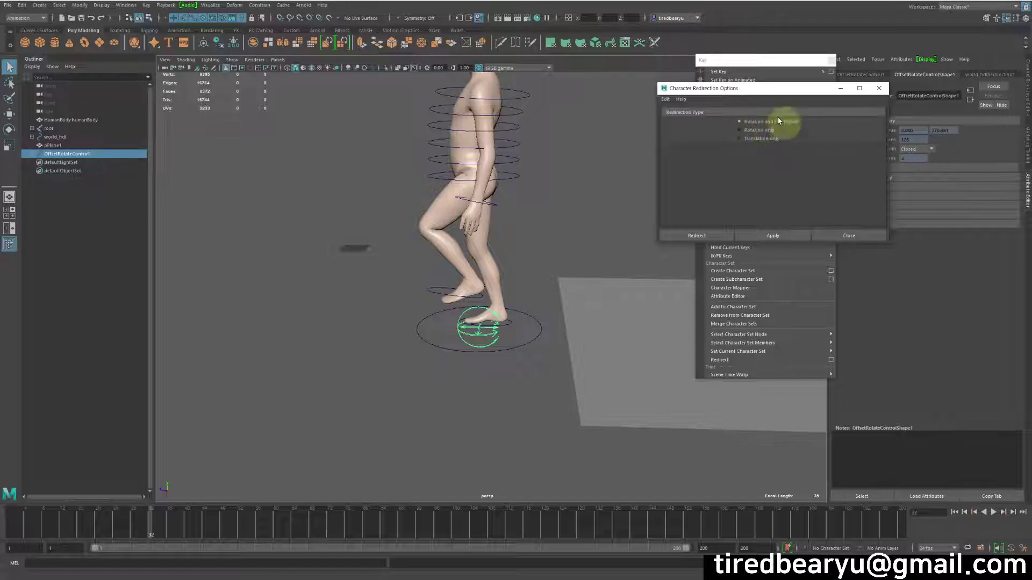
click(849, 235)
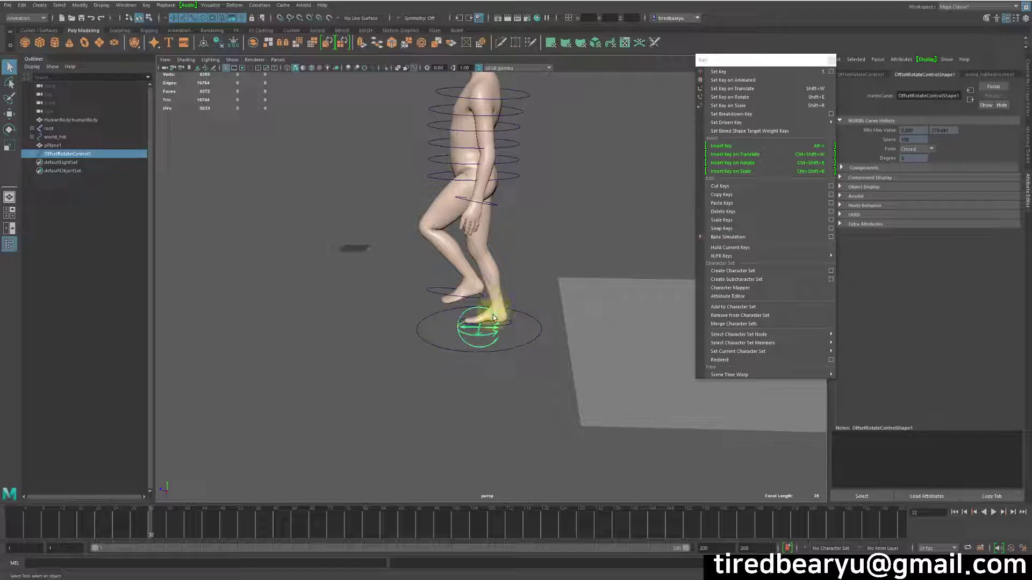
Step: Set the current time to frame 28 and frame the feet with the OffsetRotateControl1 control close up
alt+drag(500, 338, 485, 322)
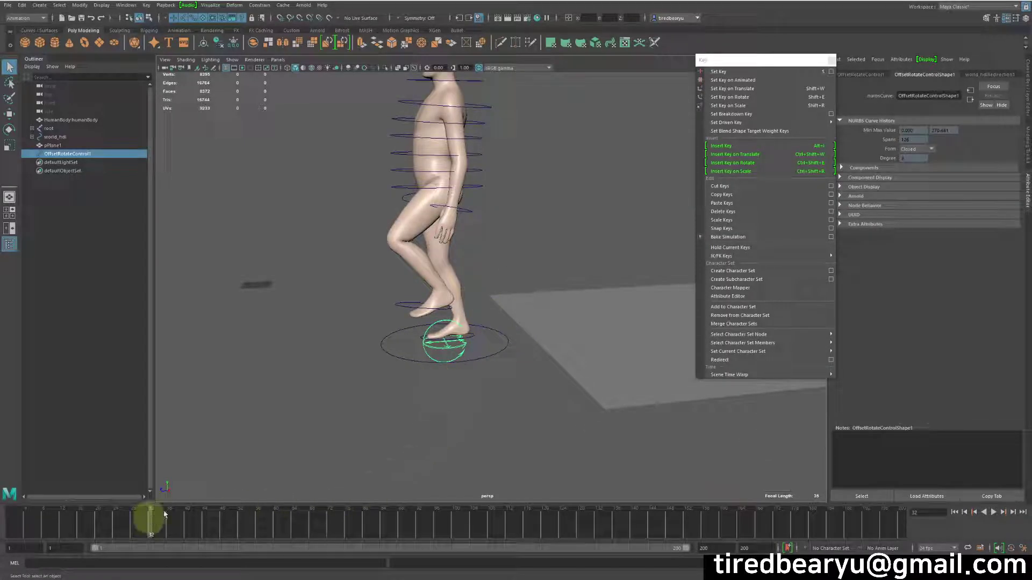
alt+drag(472, 361, 462, 360)
alt+right_drag(463, 360, 485, 364)
alt+middle_drag(484, 364, 558, 354)
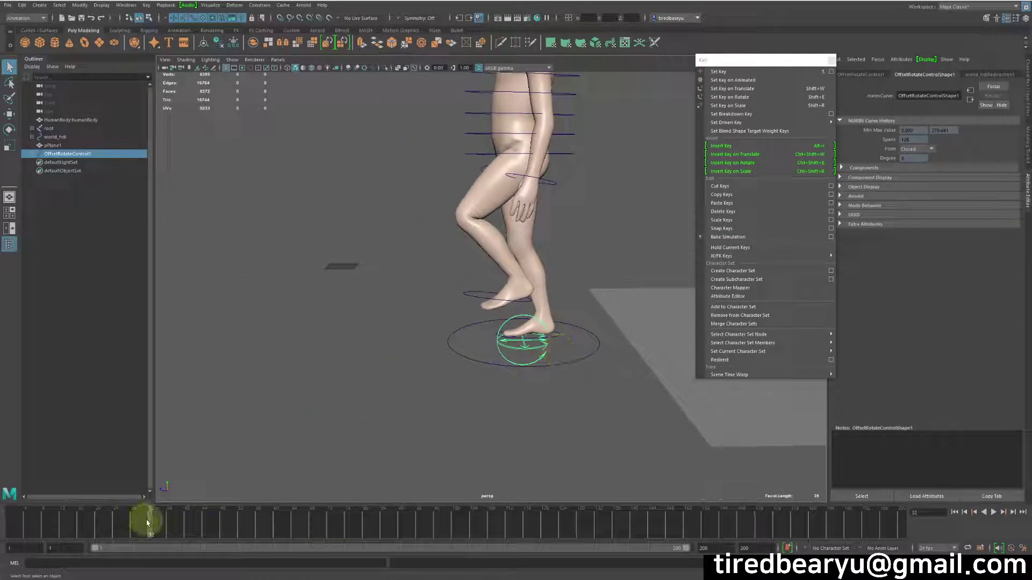
drag(155, 534, 134, 557)
alt+drag(529, 336, 553, 357)
alt+right_drag(552, 357, 577, 359)
alt+middle_drag(548, 365, 557, 346)
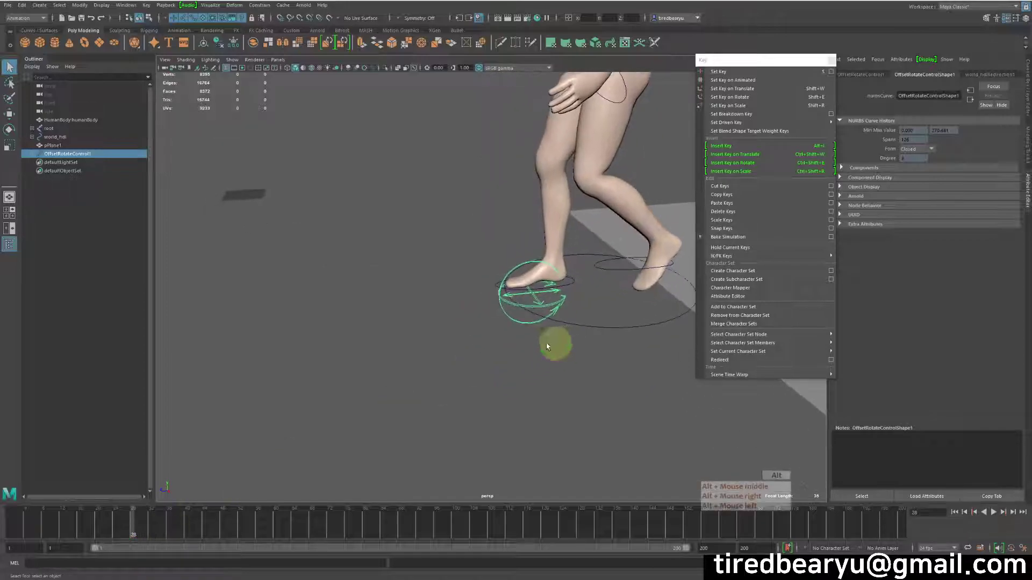
Step: Test rotating OffsetRotateControl1 around the vertical axis at frame 28 and undo the rotations
alt+right_drag(558, 347, 597, 336)
key(e)
mouse_move(501, 310)
mouse_down()
mouse_move(479, 314)
mouse_move(513, 318)
mouse_move(486, 307)
mouse_up()
key(ctrl+z)
key(q)
key(e)
key(ctrl+z)
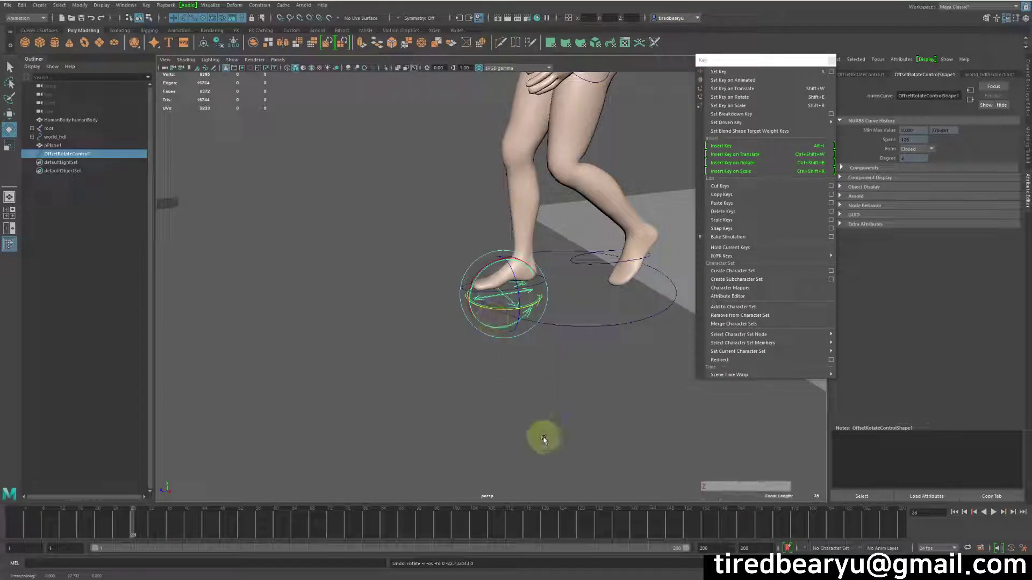
Step: Select the world_hdl circle around the feet with the Move tool active
alt+drag(532, 386, 566, 385)
alt+right_drag(566, 385, 597, 388)
alt+middle_drag(420, 364, 602, 392)
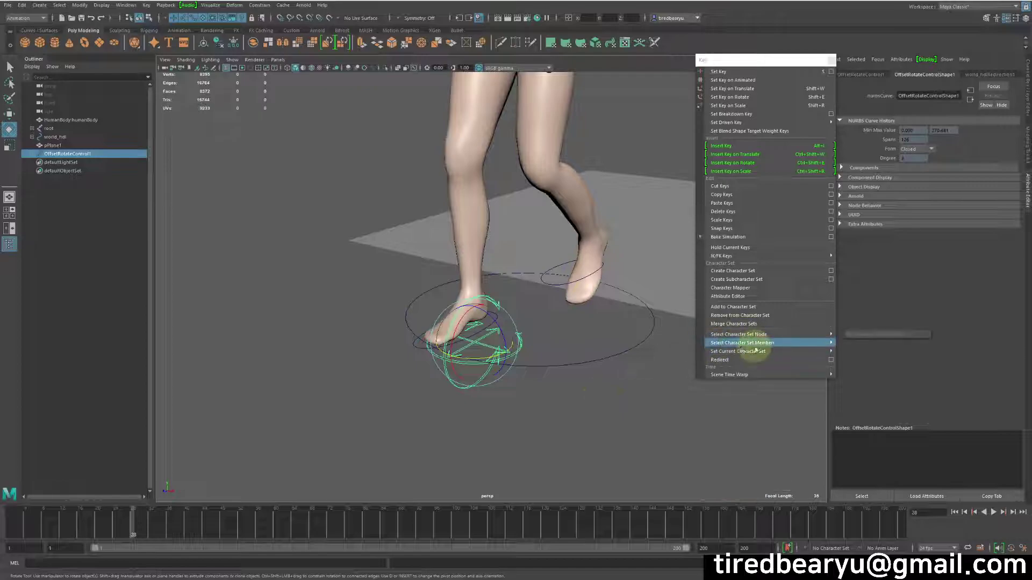
alt+right_drag(532, 379, 453, 364)
alt+drag(453, 363, 511, 410)
key(w)
click(617, 293)
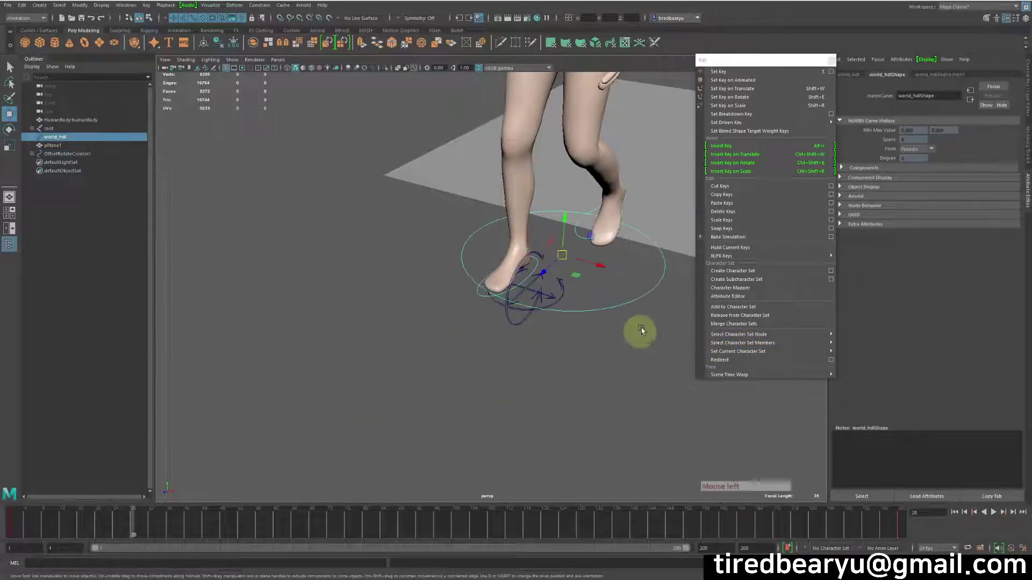
Step: Test rotating the world_hdl control around the vertical axis at frame 28 and undo the rotation
alt+drag(609, 282, 530, 299)
key(e)
drag(653, 305, 634, 300)
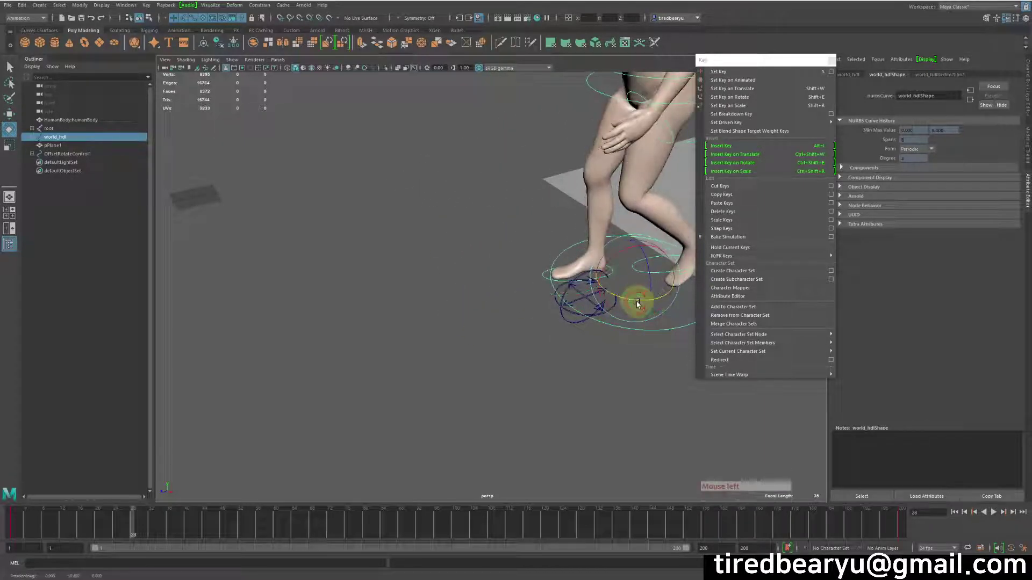
key(ctrl+z)
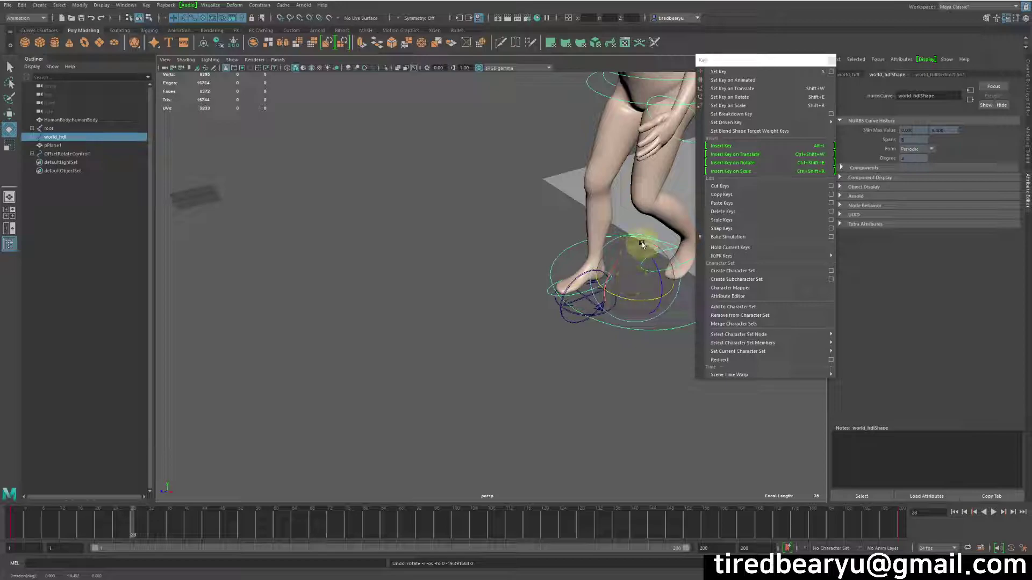
key(w)
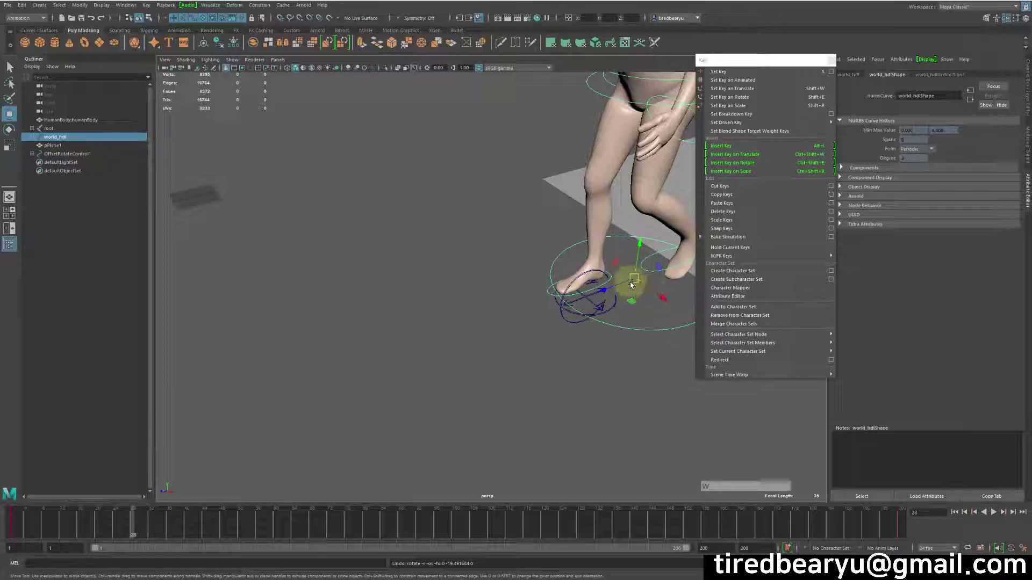
key(q)
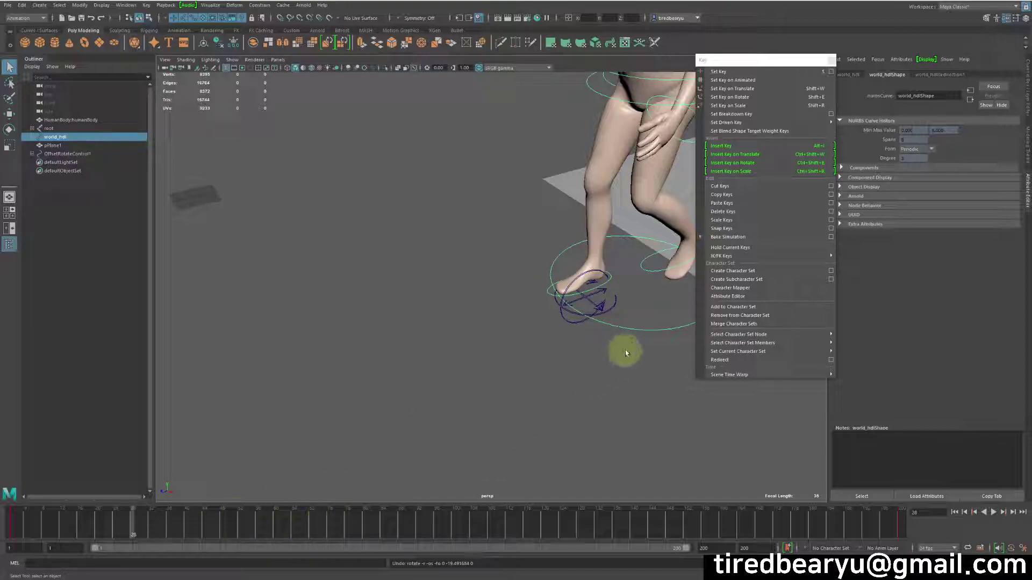
Step: Move OffsetRotateControl1 beneath the toes of the planted foot at frame 28 and set a key on it
click(566, 326)
alt+drag(419, 377, 611, 350)
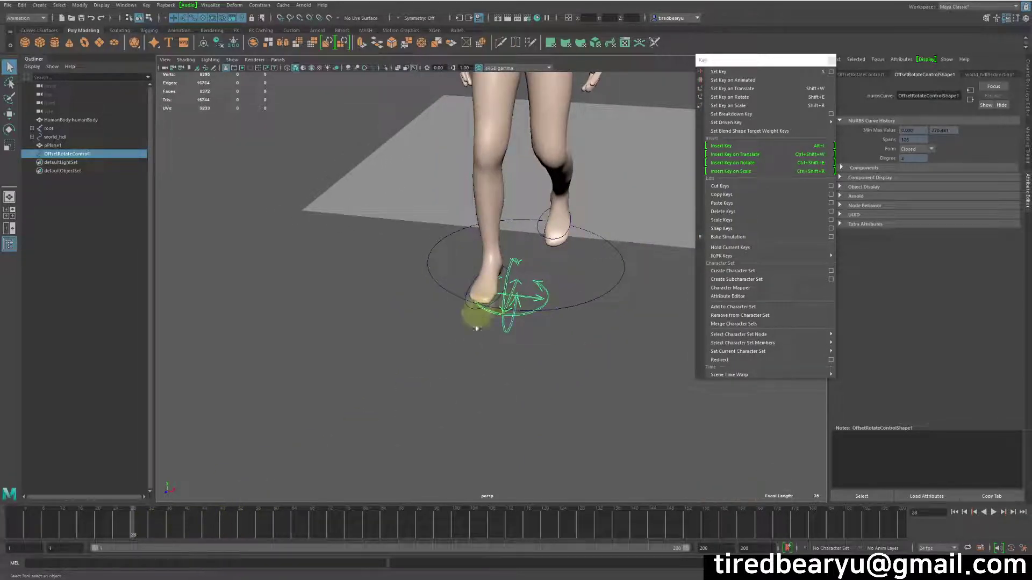
alt+middle_drag(533, 331, 607, 332)
key(w)
drag(611, 308, 315, 277)
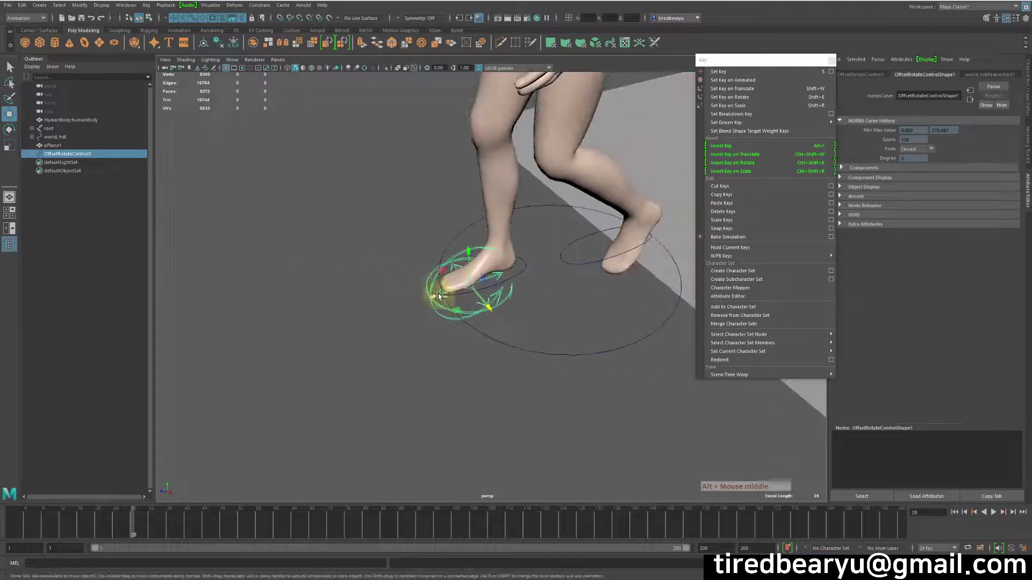
drag(436, 296, 444, 296)
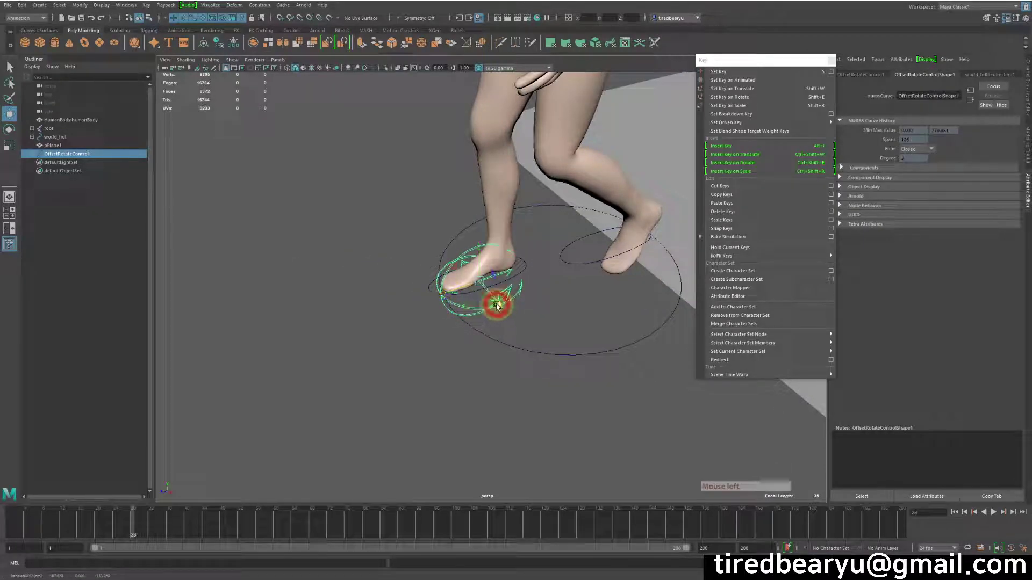
alt+middle_drag(535, 318, 572, 316)
alt+drag(571, 315, 514, 318)
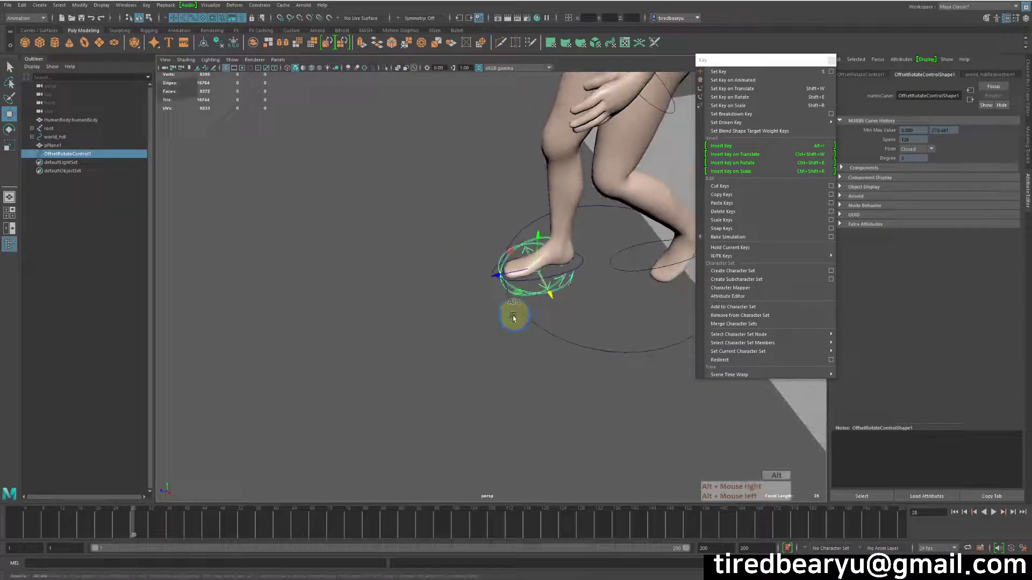
key(s)
Step: At frame 34, rotate OffsetRotateControl1 around the vertical axis to turn the walking character and key the control
drag(134, 528, 160, 545)
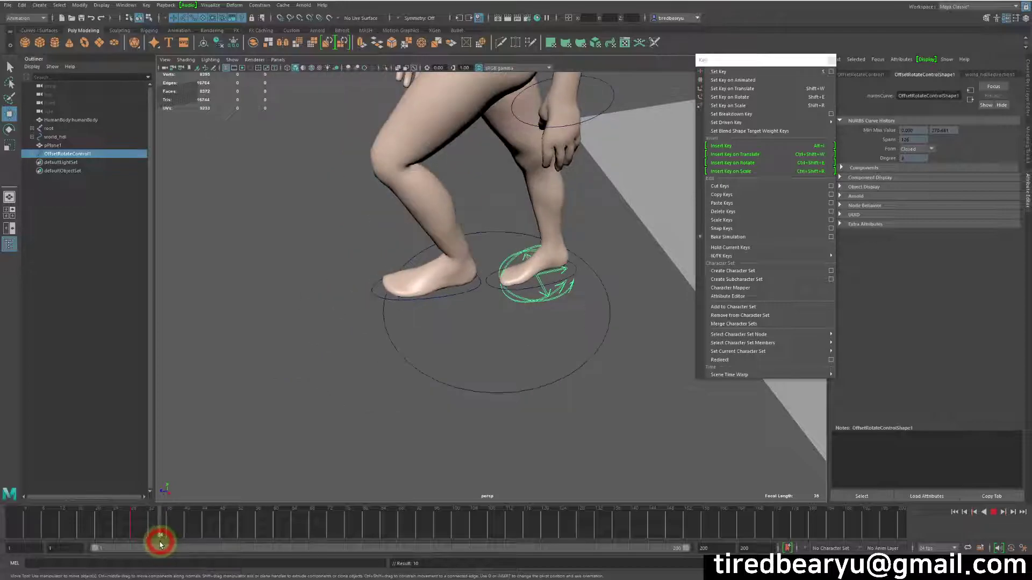
key(e)
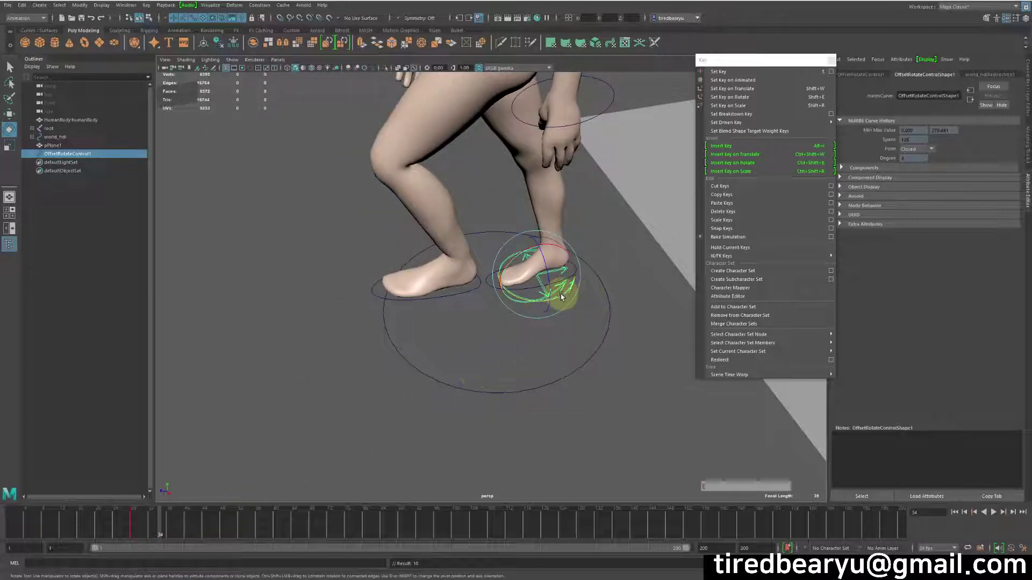
alt+drag(562, 297, 478, 334)
alt+right_drag(477, 335, 422, 371)
alt+middle_drag(422, 372, 564, 409)
alt+right_drag(563, 408, 490, 397)
alt+middle_drag(490, 397, 483, 376)
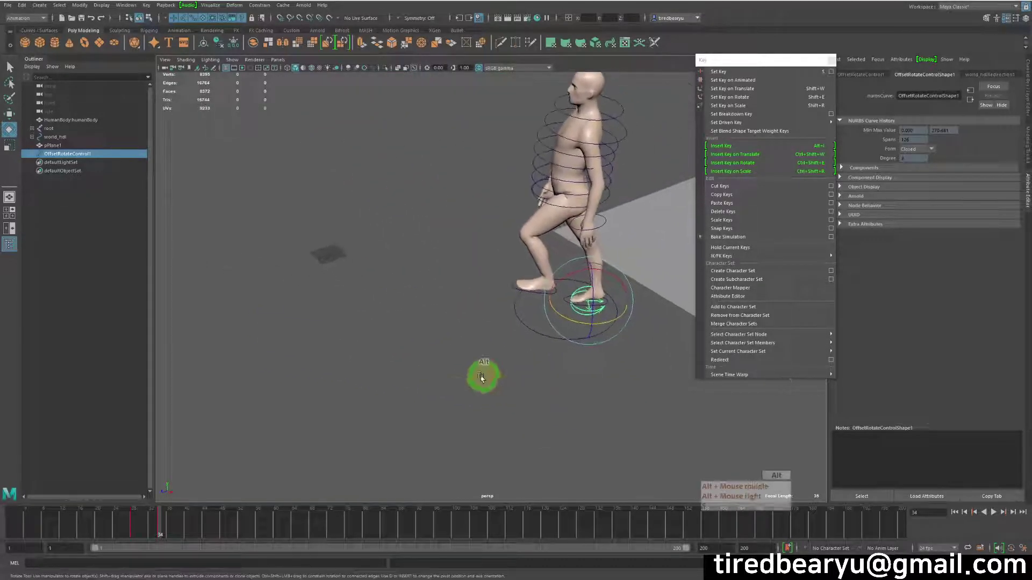
Step: Select the world_hdl circle at frame 38 and apply a second Redirect to it
key(q)
drag(119, 516, 178, 564)
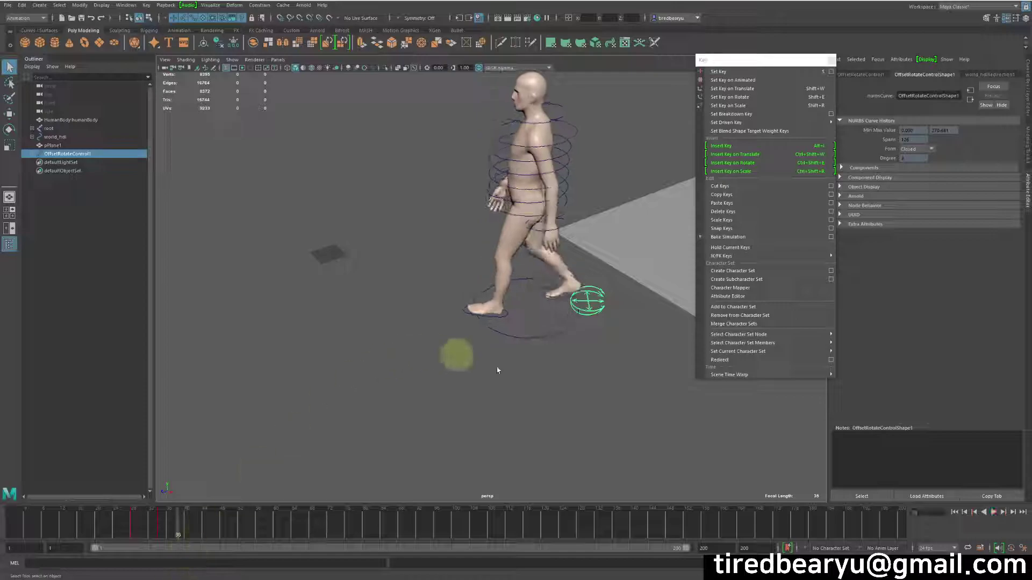
alt+drag(488, 311, 496, 325)
alt+right_drag(495, 326, 491, 338)
alt+middle_drag(490, 339, 550, 348)
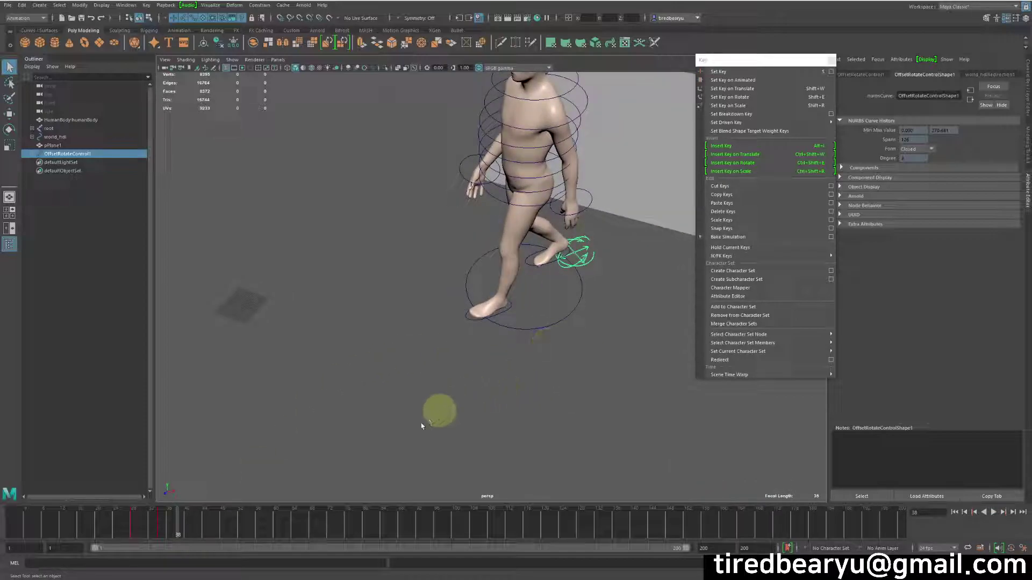
click(527, 314)
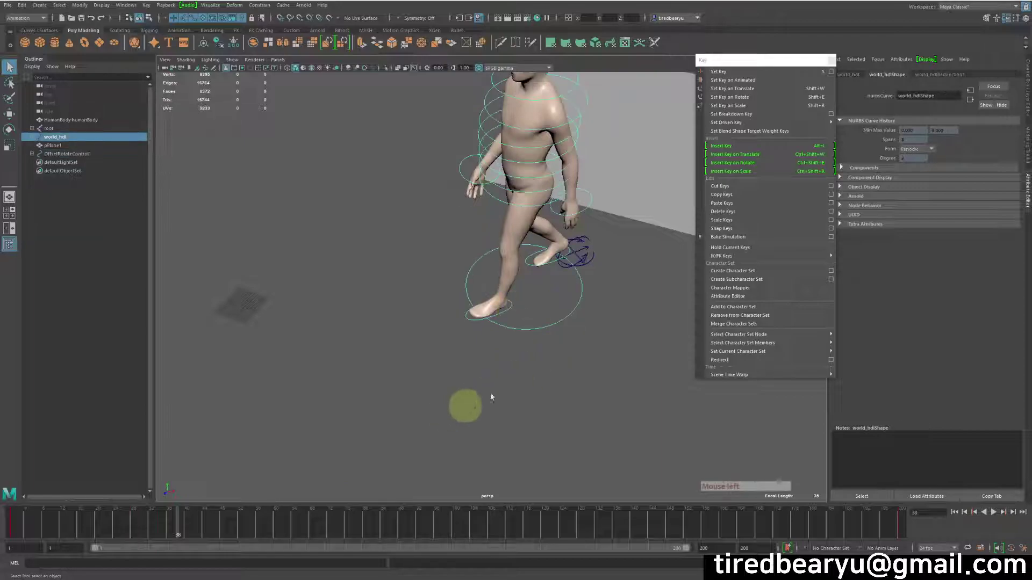
click(744, 361)
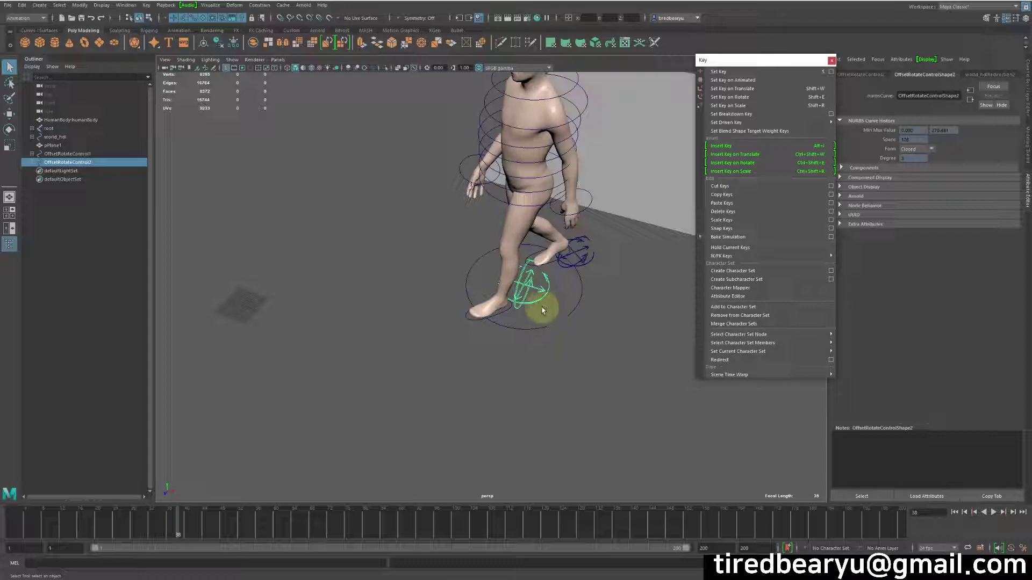
Step: Move OffsetRotateControl2 beneath the planted front foot at frame 38 and key it
mouse_move(191, 525)
mouse_down()
mouse_move(161, 534)
mouse_move(178, 535)
mouse_up()
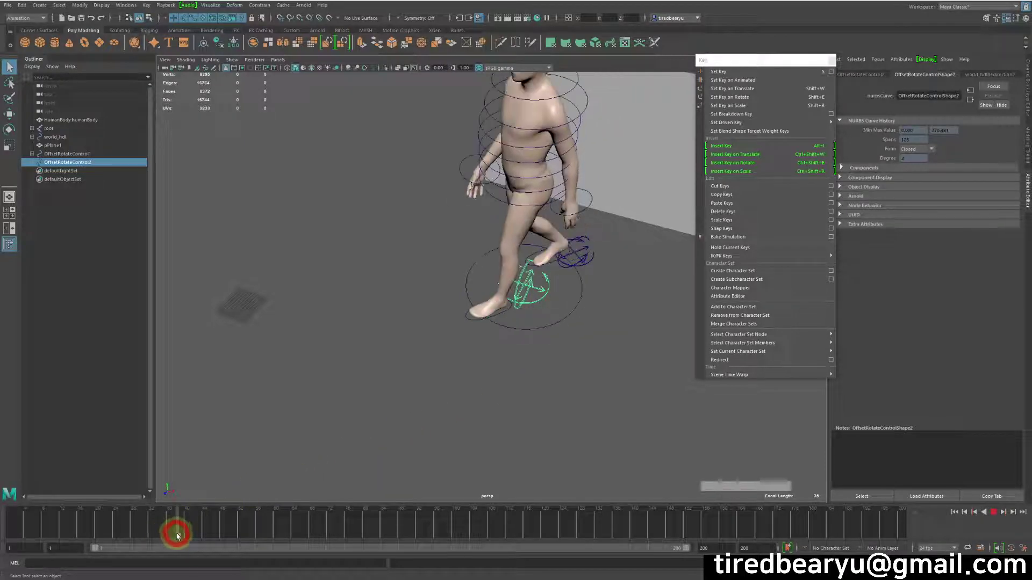
alt+drag(529, 392, 559, 373)
key(w)
drag(529, 317, 505, 352)
alt+drag(505, 352, 562, 349)
drag(487, 377, 480, 373)
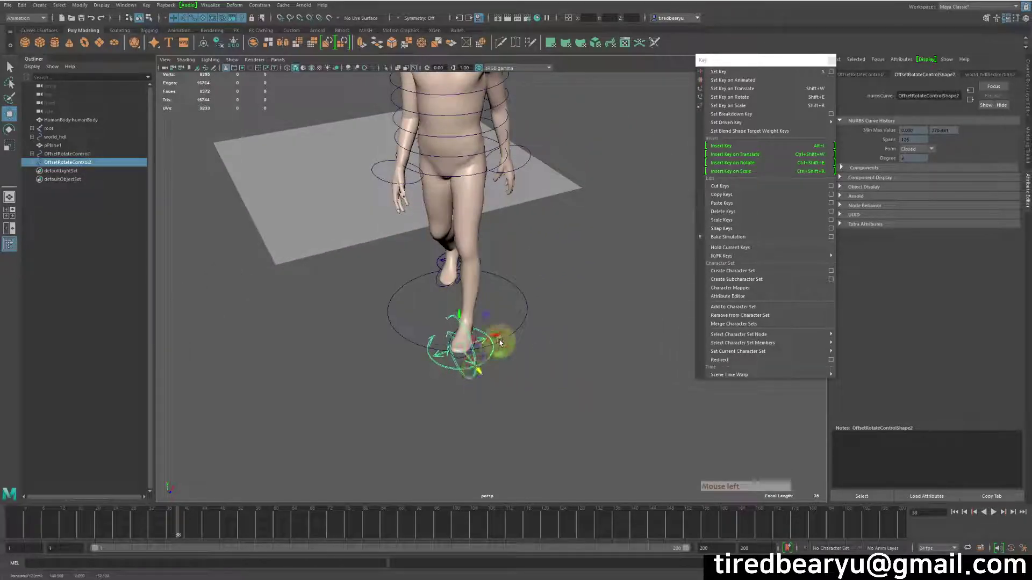
drag(499, 335, 489, 333)
alt+middle_drag(483, 329, 511, 332)
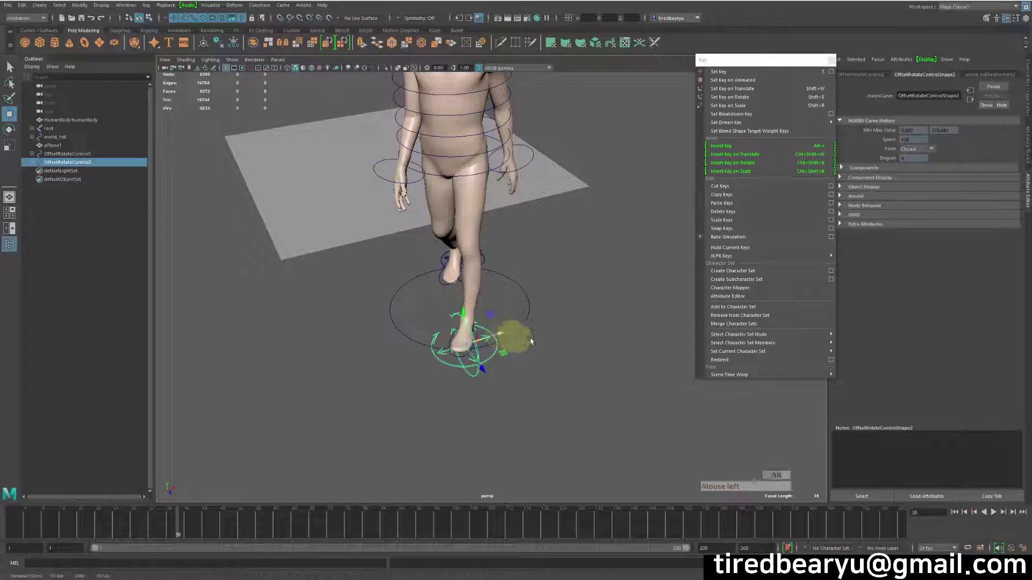
alt+drag(510, 331, 515, 348)
Step: At frame 43, rotate OffsetRotateControl2 around the vertical axis to turn the character further and key the control
drag(182, 533, 200, 544)
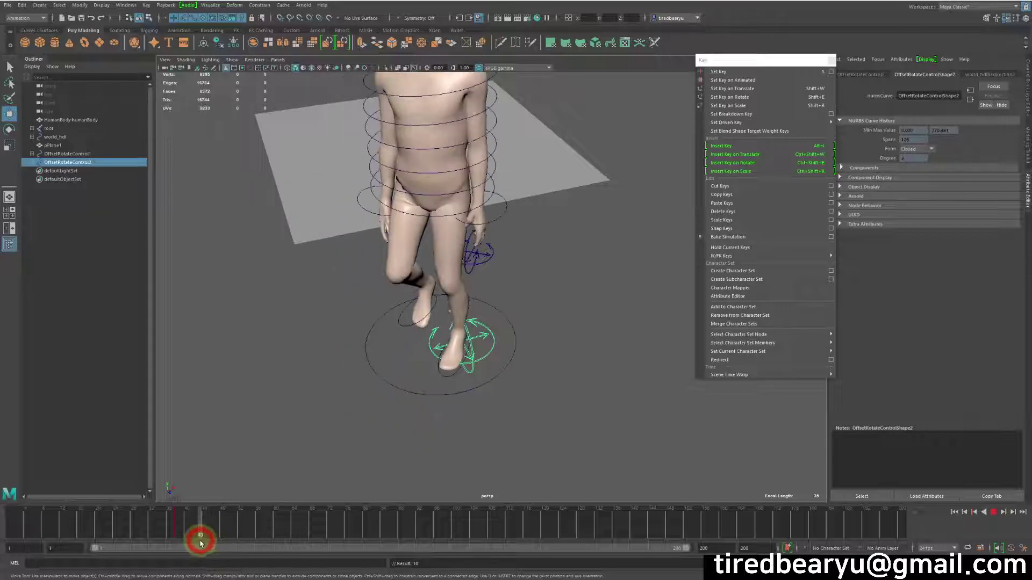
key(e)
drag(489, 364, 467, 371)
alt+drag(543, 423, 570, 369)
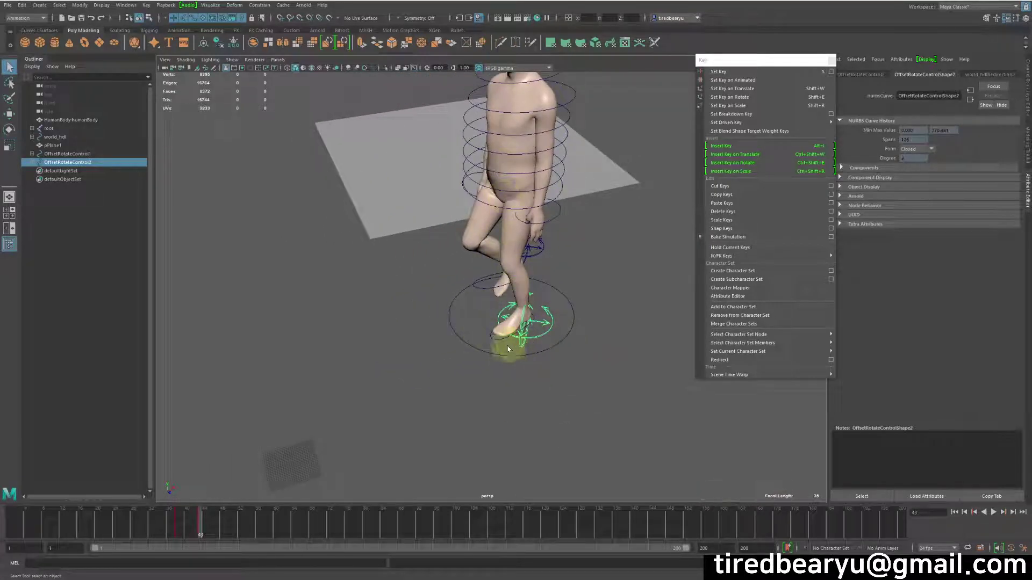
Step: Scrub the timeline and play back the redirected walk from the start to check both turns from several angles
alt+middle_drag(529, 344, 543, 323)
alt+drag(543, 322, 568, 324)
alt+middle_drag(569, 323, 510, 331)
mouse_move(141, 544)
mouse_down()
mouse_move(157, 532)
mouse_move(219, 544)
mouse_move(176, 559)
mouse_move(258, 570)
mouse_up()
alt+right_drag(460, 432, 274, 374)
alt+drag(274, 374, 293, 392)
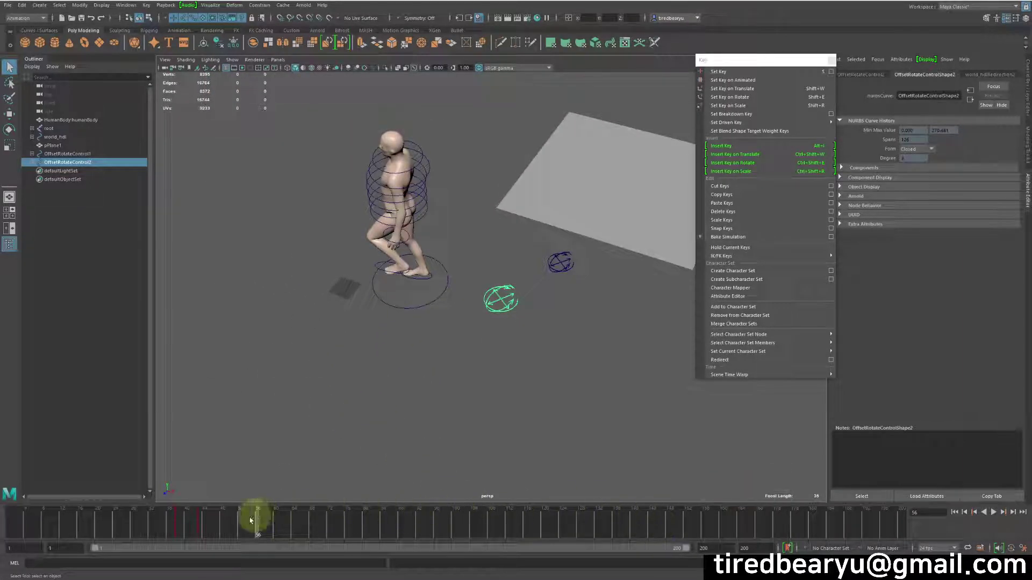
drag(255, 519, 24, 528)
click(993, 512)
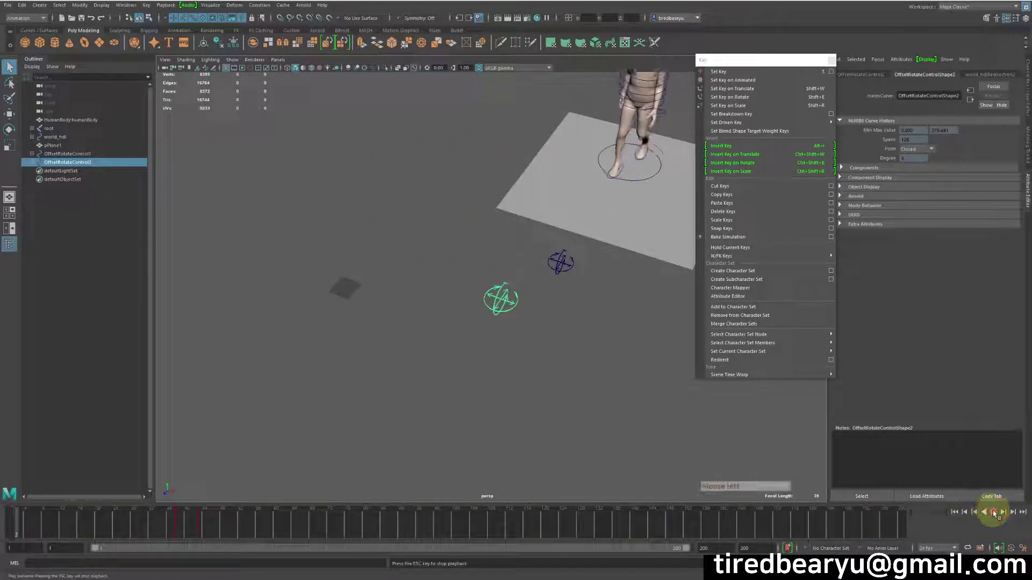
alt+drag(637, 390, 684, 385)
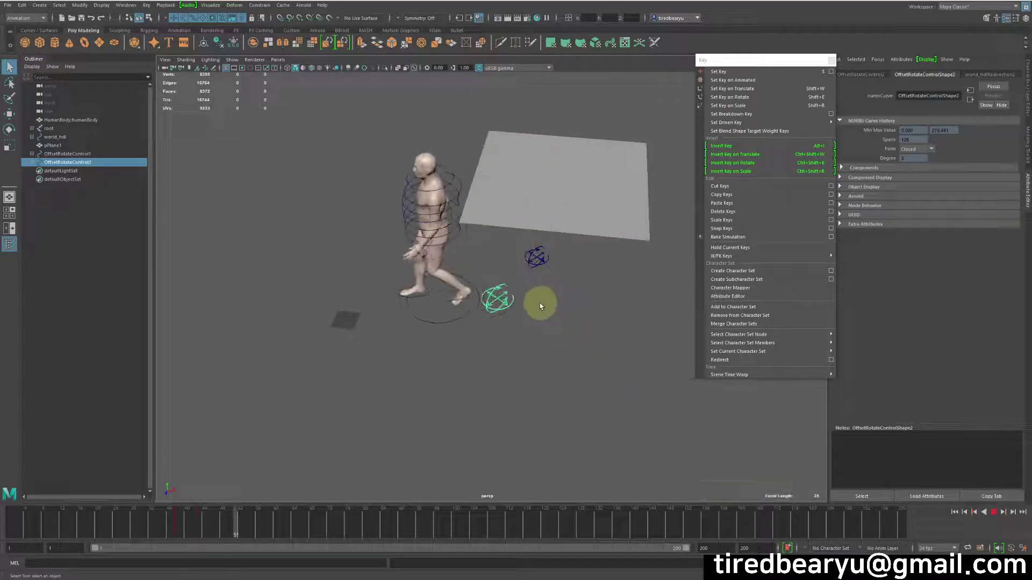
alt+drag(426, 337, 590, 466)
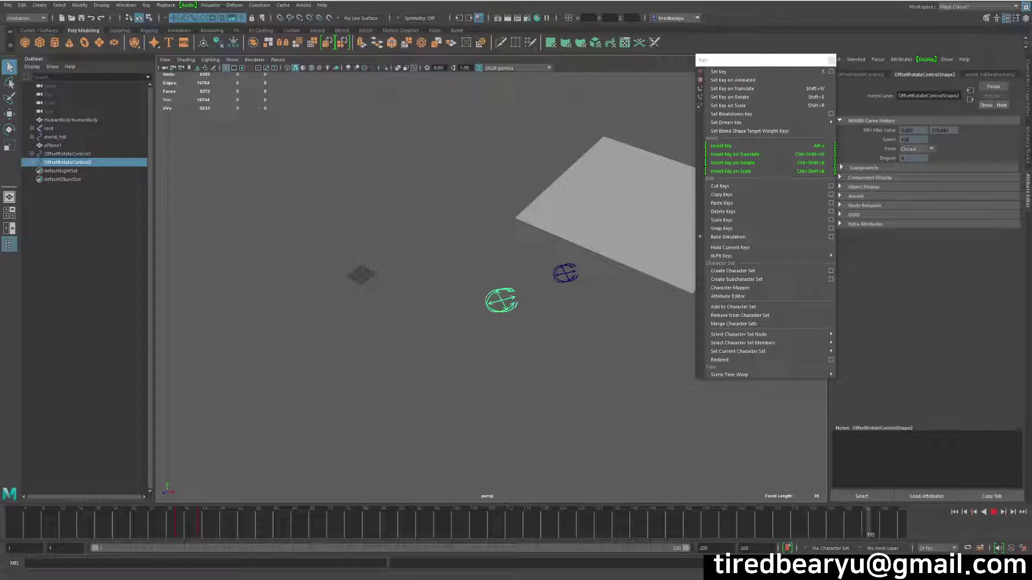
click(993, 514)
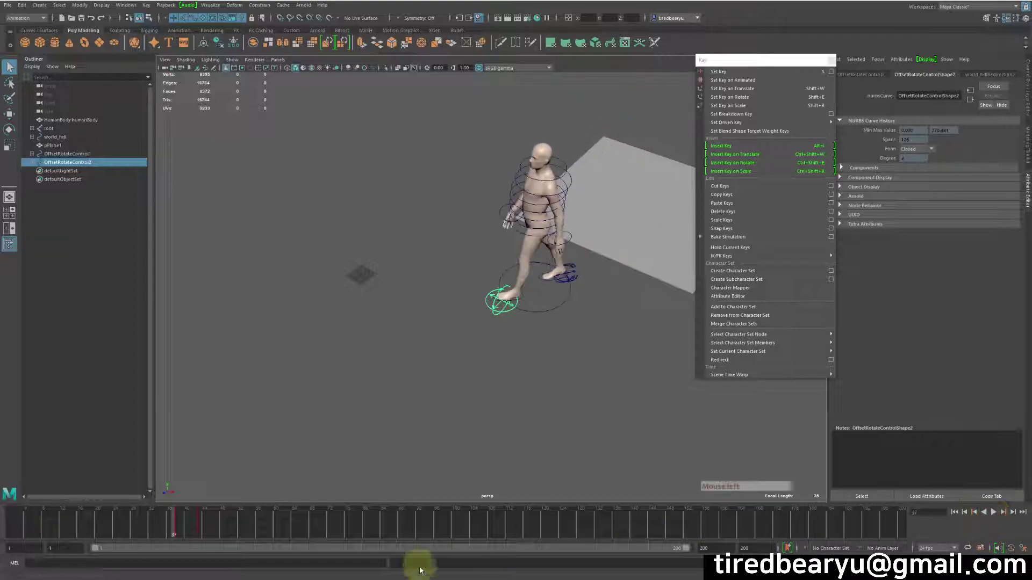
Step: Select the world_hdl control and set the current time to frame 29 with the Move tool active
mouse_move(174, 524)
mouse_down()
mouse_move(214, 525)
mouse_move(182, 538)
mouse_up()
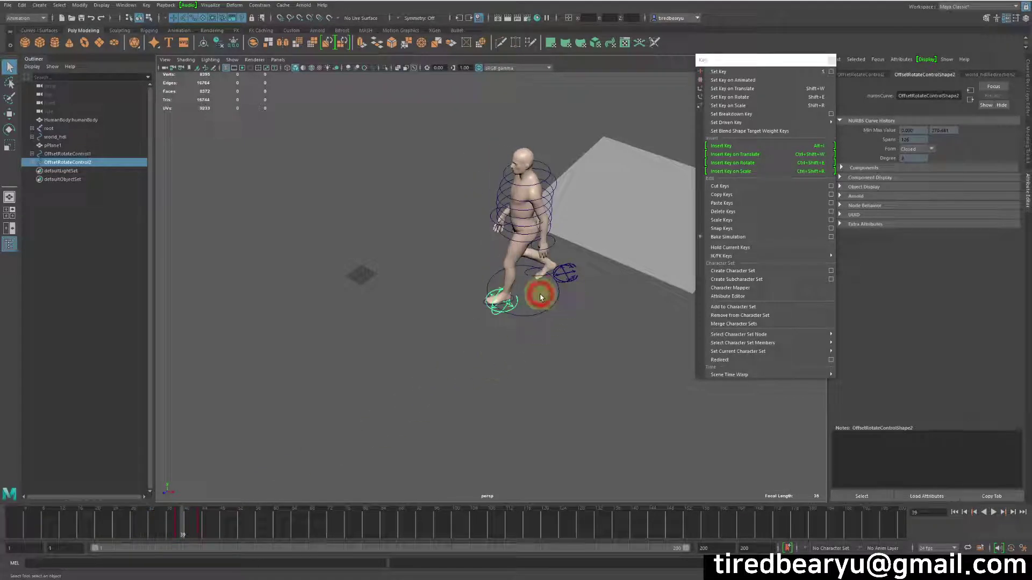
click(538, 316)
key(e)
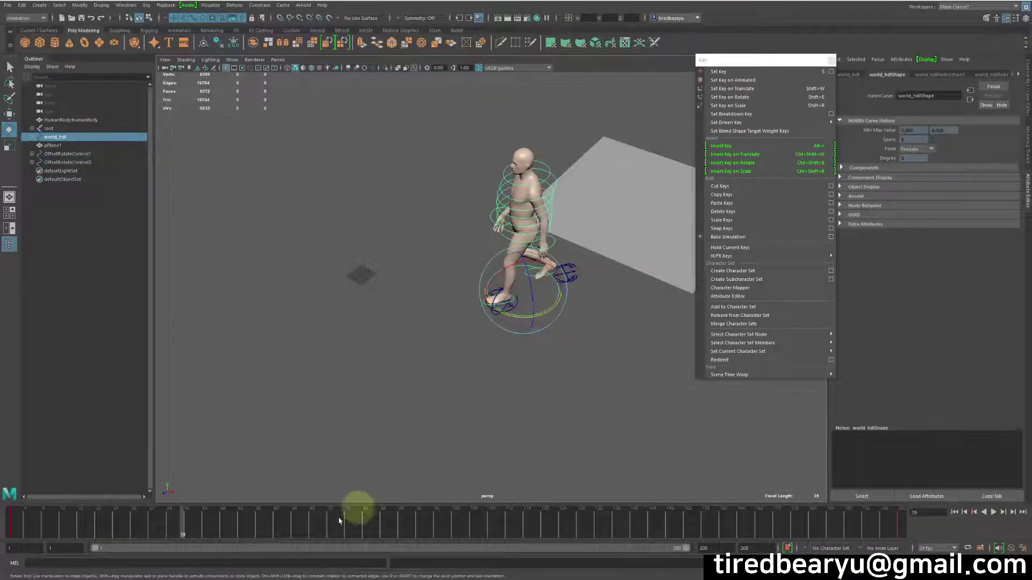
drag(189, 534, 137, 546)
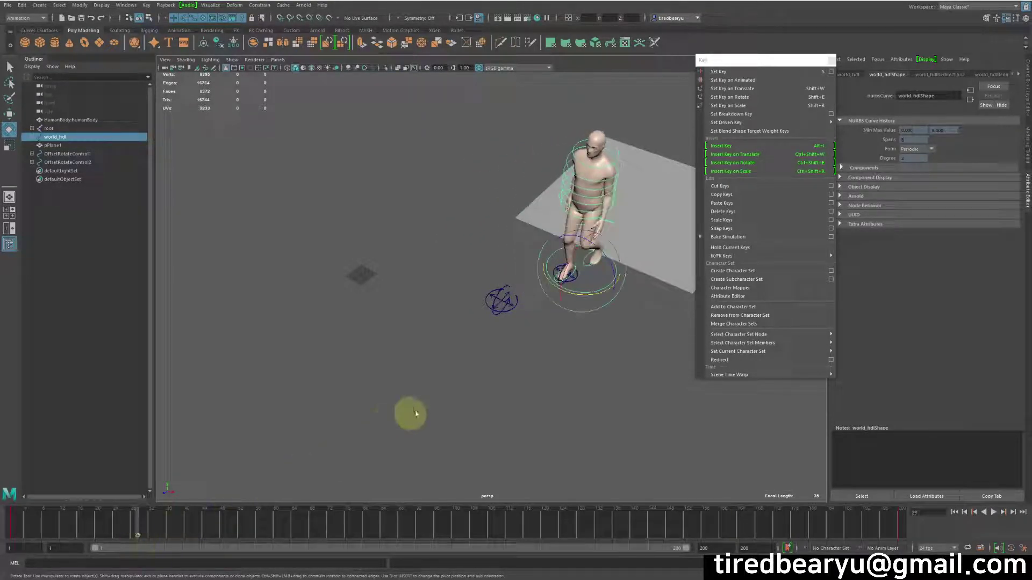
key(w)
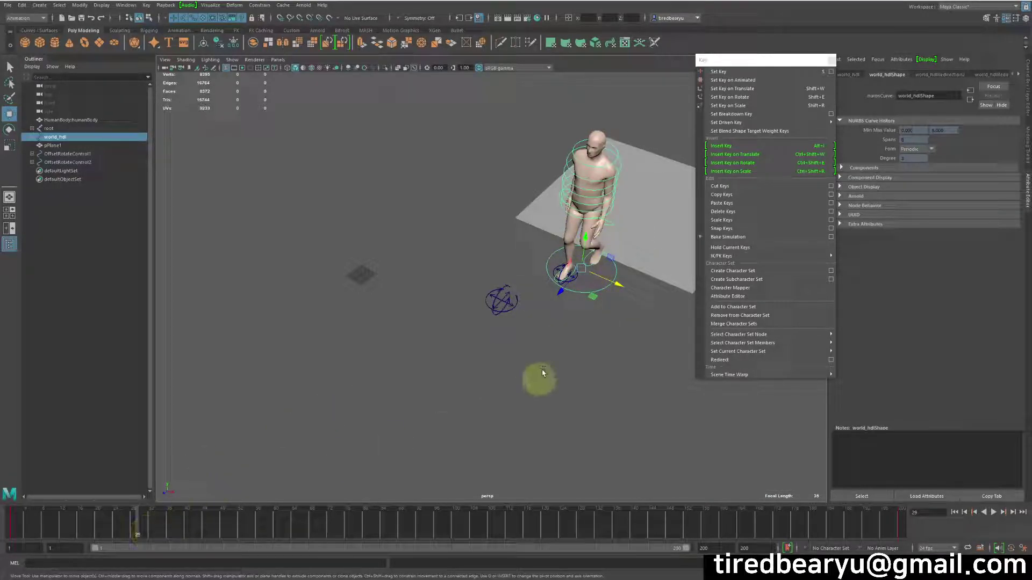
Step: Delete OffsetRotateControl1 and OffsetRotateControl2 from the scene
drag(101, 155, 100, 173)
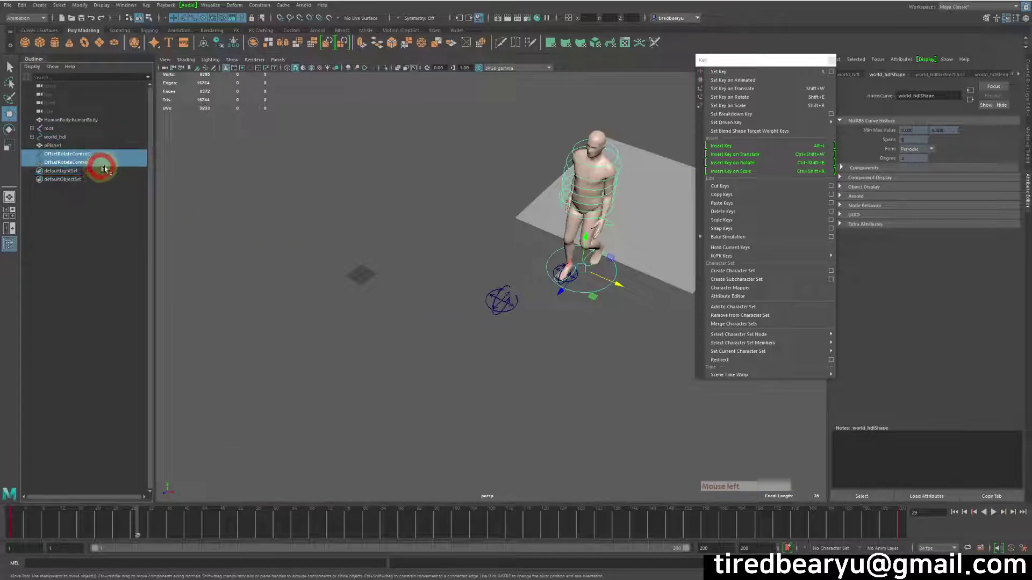
key(Delete)
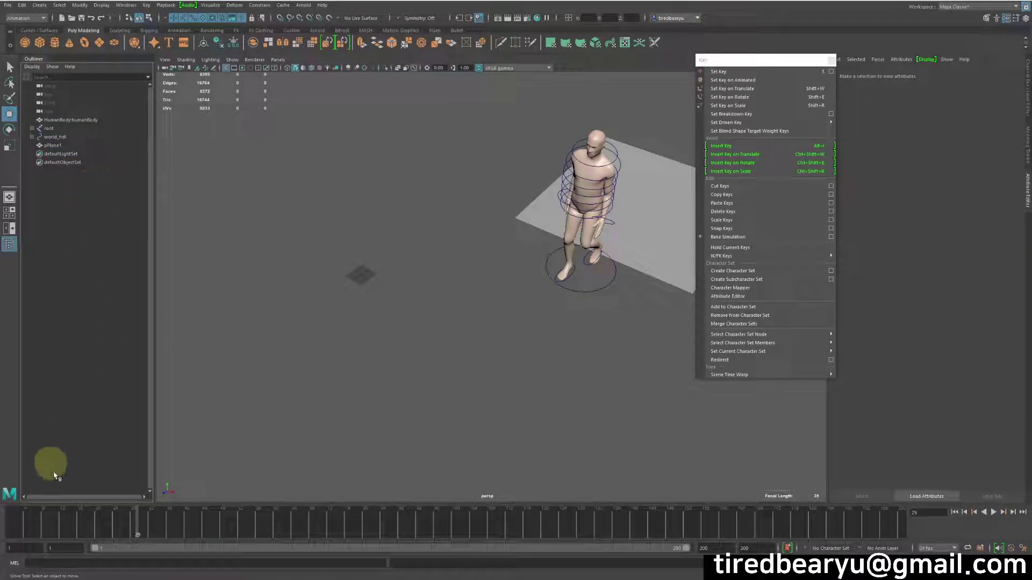
Step: Test rotating world_hdl around the vertical axis at frame 38 without the redirect controls and undo the rotation
click(591, 294)
drag(58, 533, 175, 525)
key(e)
drag(578, 325, 538, 331)
key(z)
key(q)
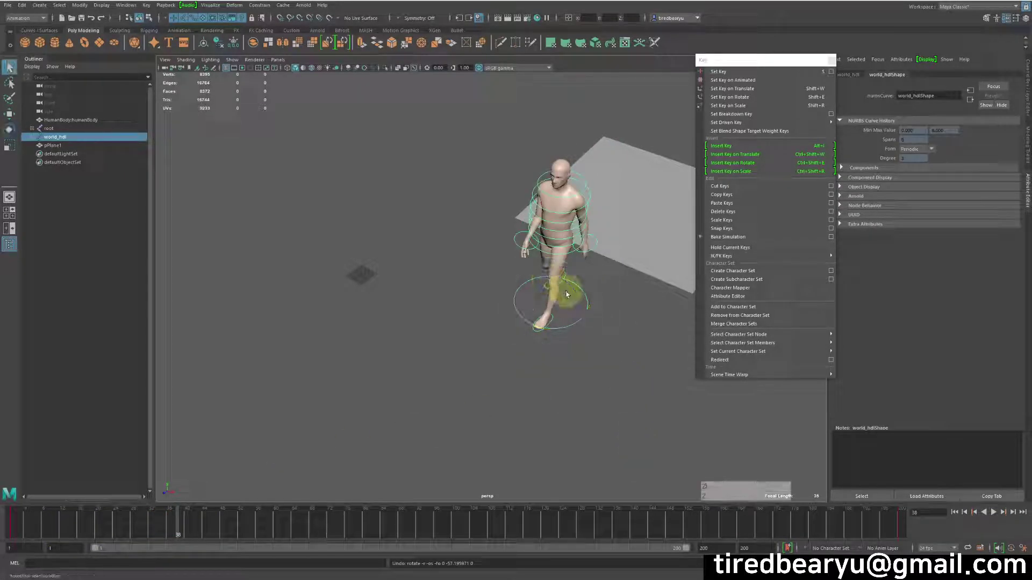
Step: Rotate the world_hdl control around the vertical axis once more at frame 38, viewed from the character's side
key(w)
alt+drag(617, 315, 559, 329)
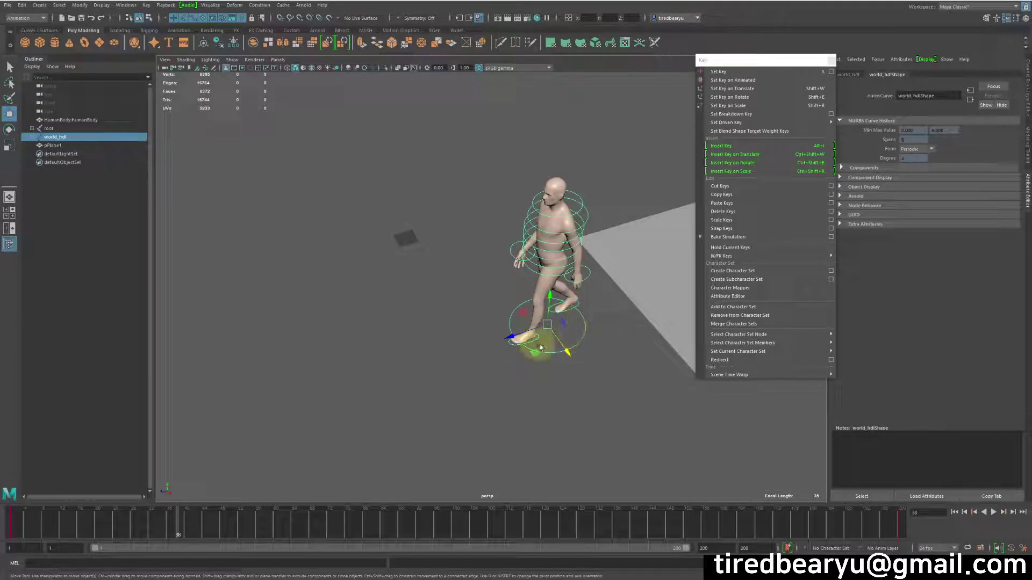
key(e)
drag(576, 346, 519, 369)
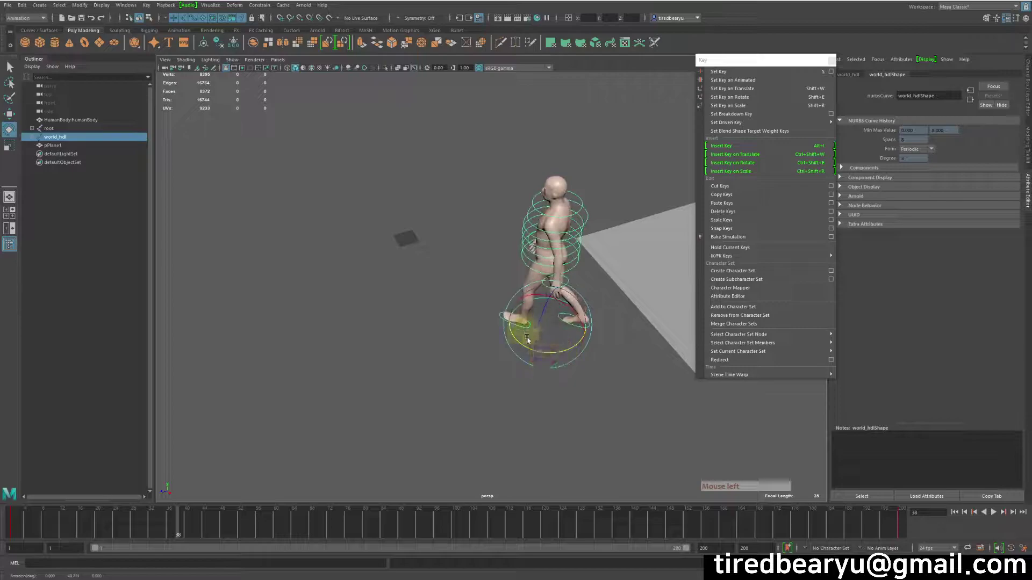
Step: Undo the world_hdl rotation and the deletion of both OffsetRotateControl objects
key(ctrl+z)
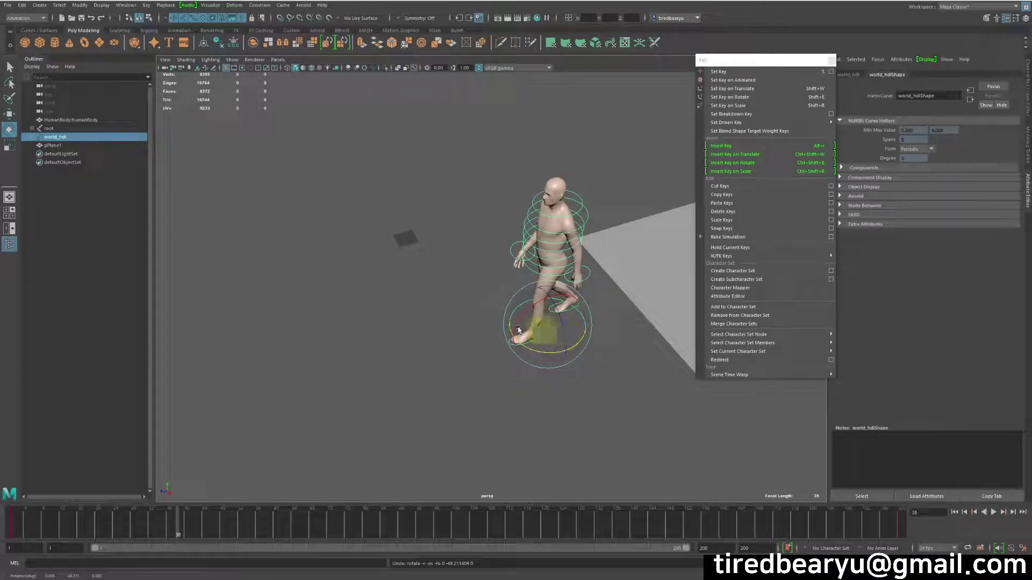
key(ctrl+z)
key(ctrl+z)
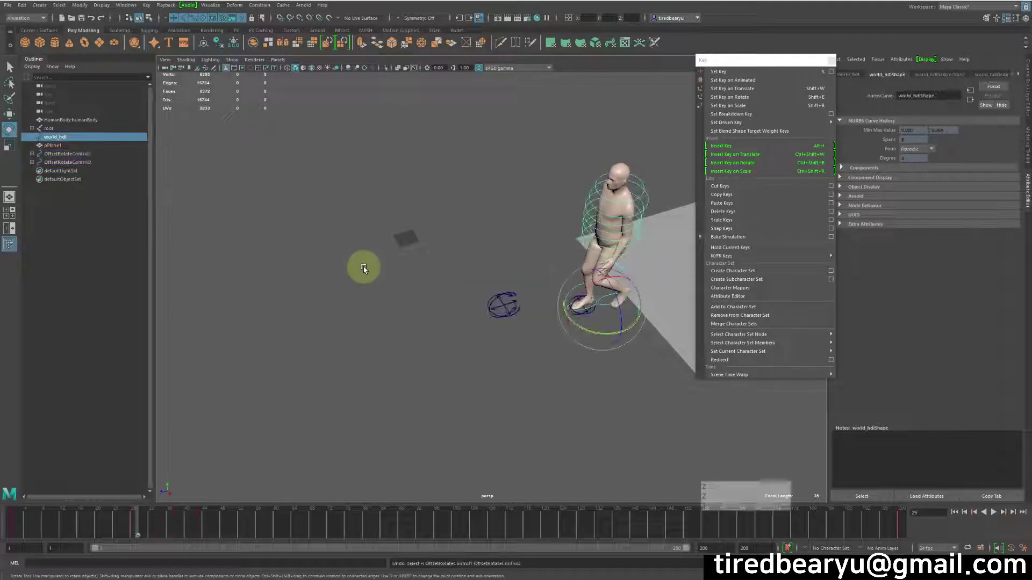
Step: Test moving the world_hdl control away from its position at frame 30 and undo the moves
drag(98, 529, 142, 571)
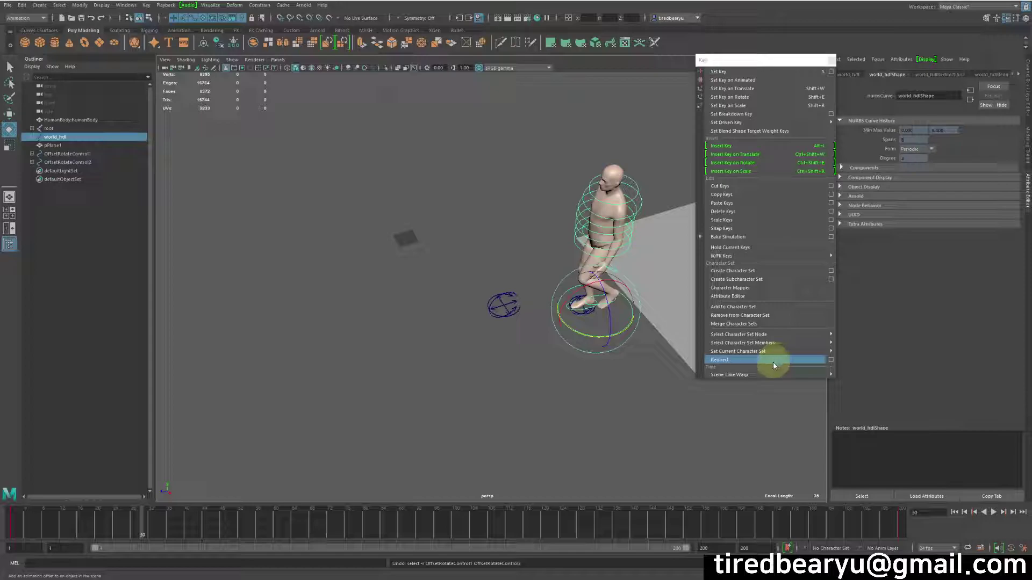
alt+middle_drag(559, 368, 537, 364)
alt+right_drag(537, 364, 672, 357)
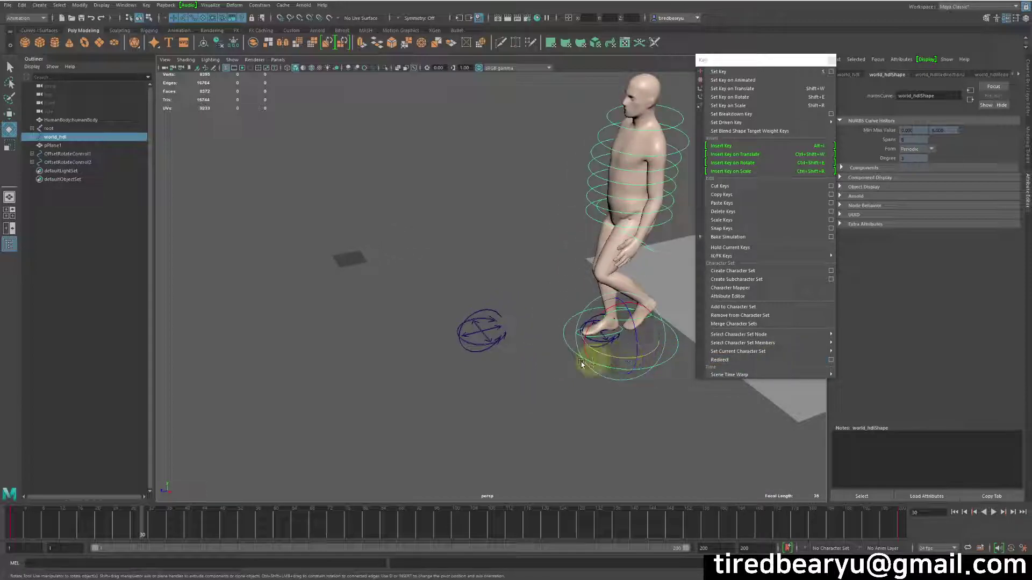
key(q)
alt+drag(634, 369, 605, 340)
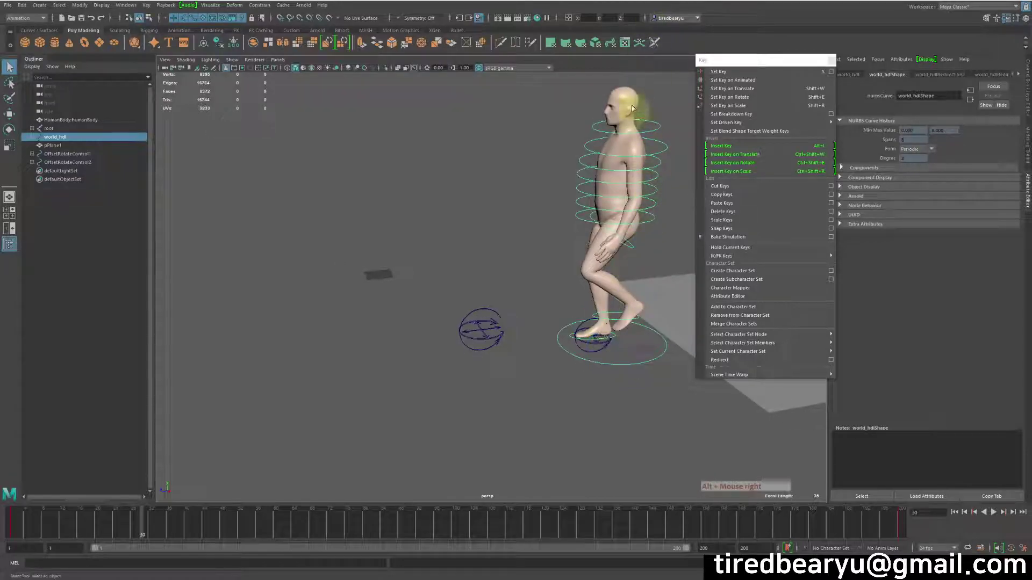
alt+middle_drag(587, 293, 540, 291)
key(w)
middle_drag(585, 422, 505, 435)
key(z)
drag(564, 340, 593, 301)
key(z)
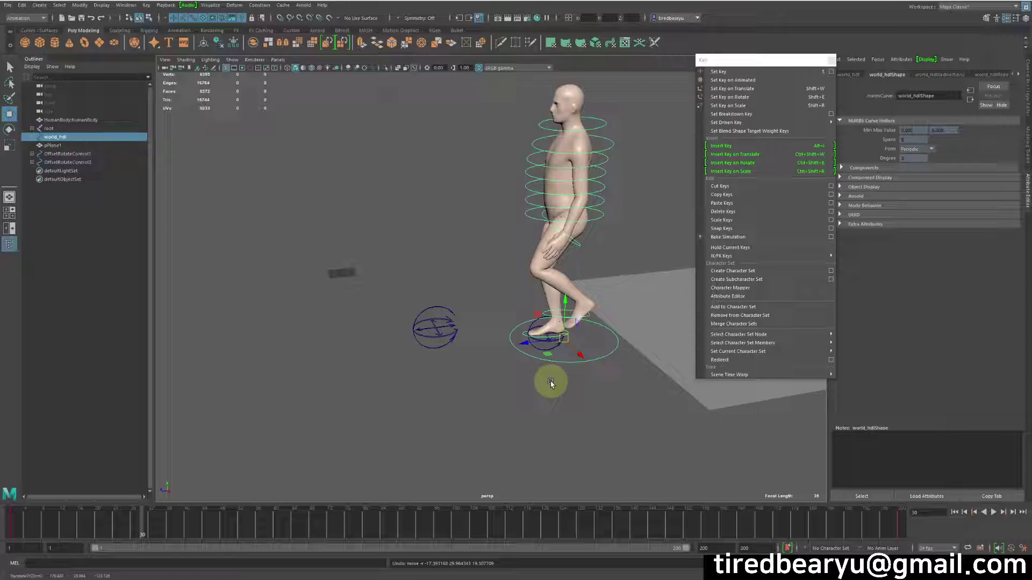
Step: Play back the walk animation with both redirect controls restored
click(994, 513)
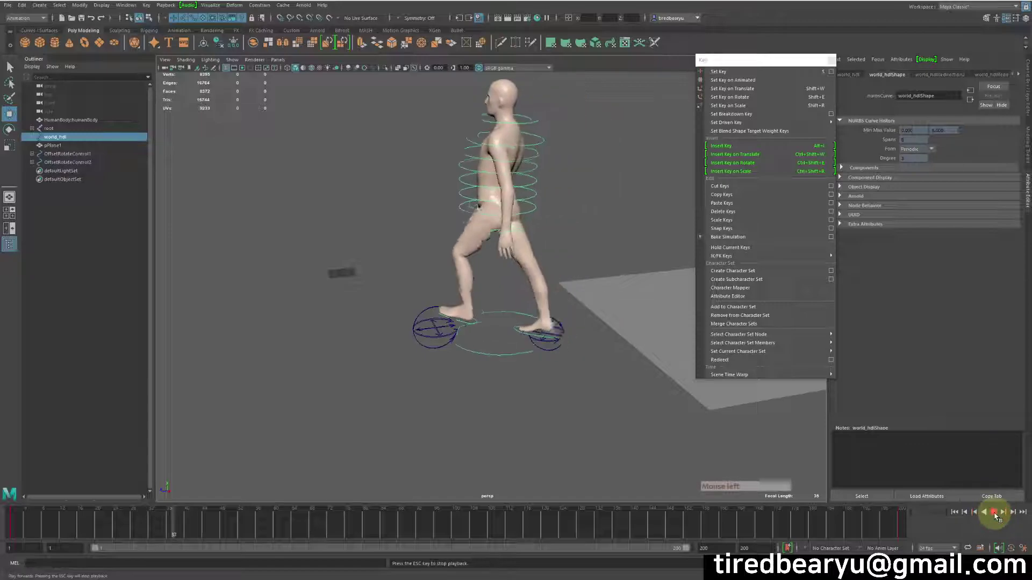